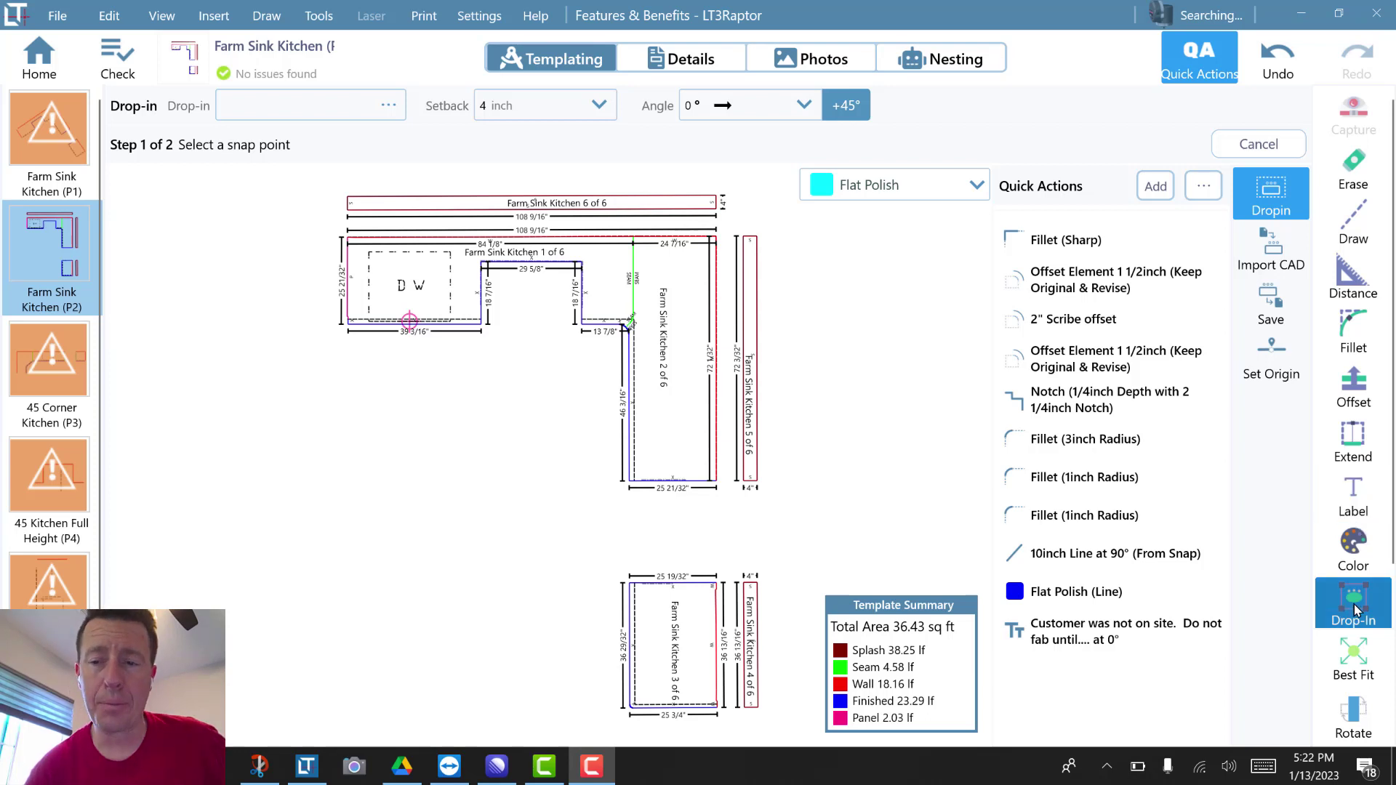
Check the save options for storing Farm Sink Kitchen (P2) as a drop-in in the My Dropins folder, and close them without saving.
click(1354, 604)
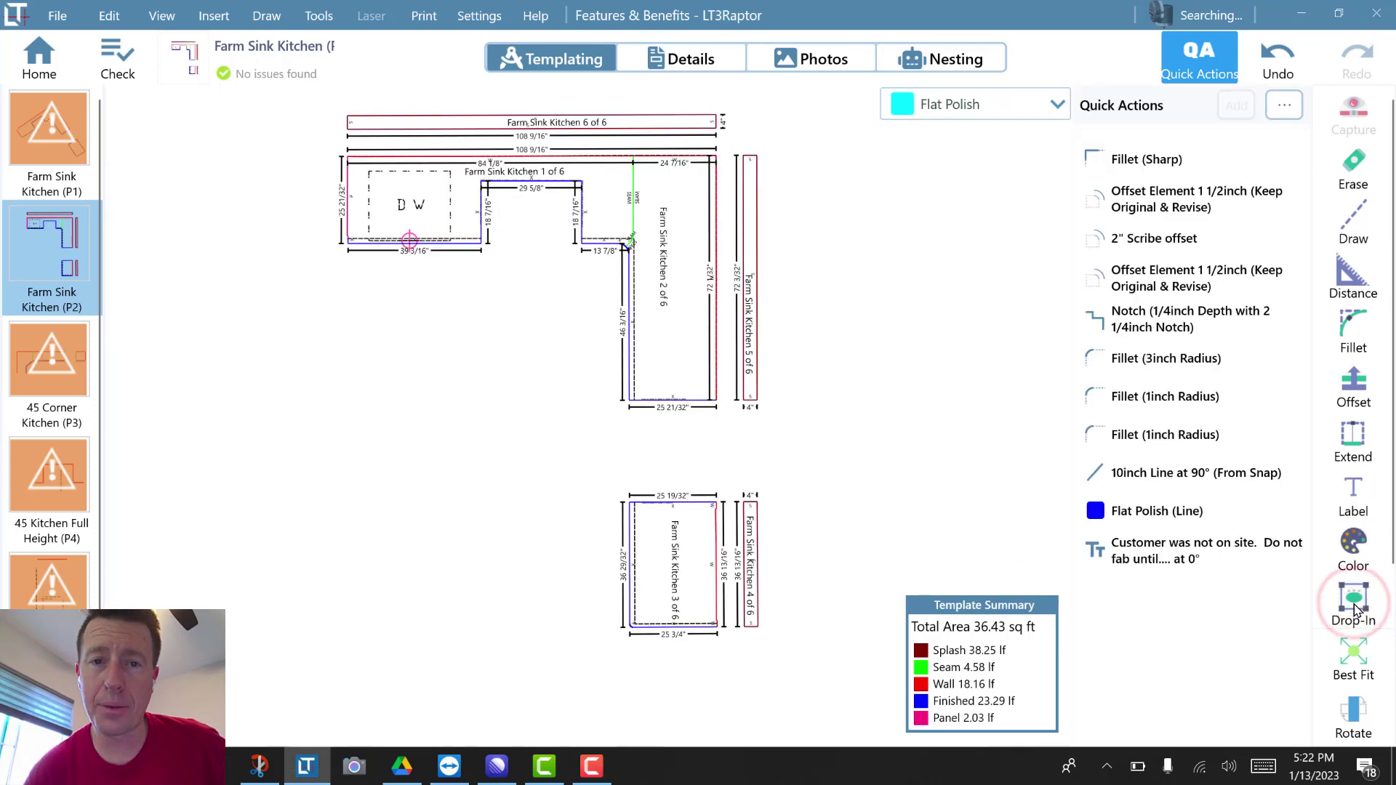
click(1354, 606)
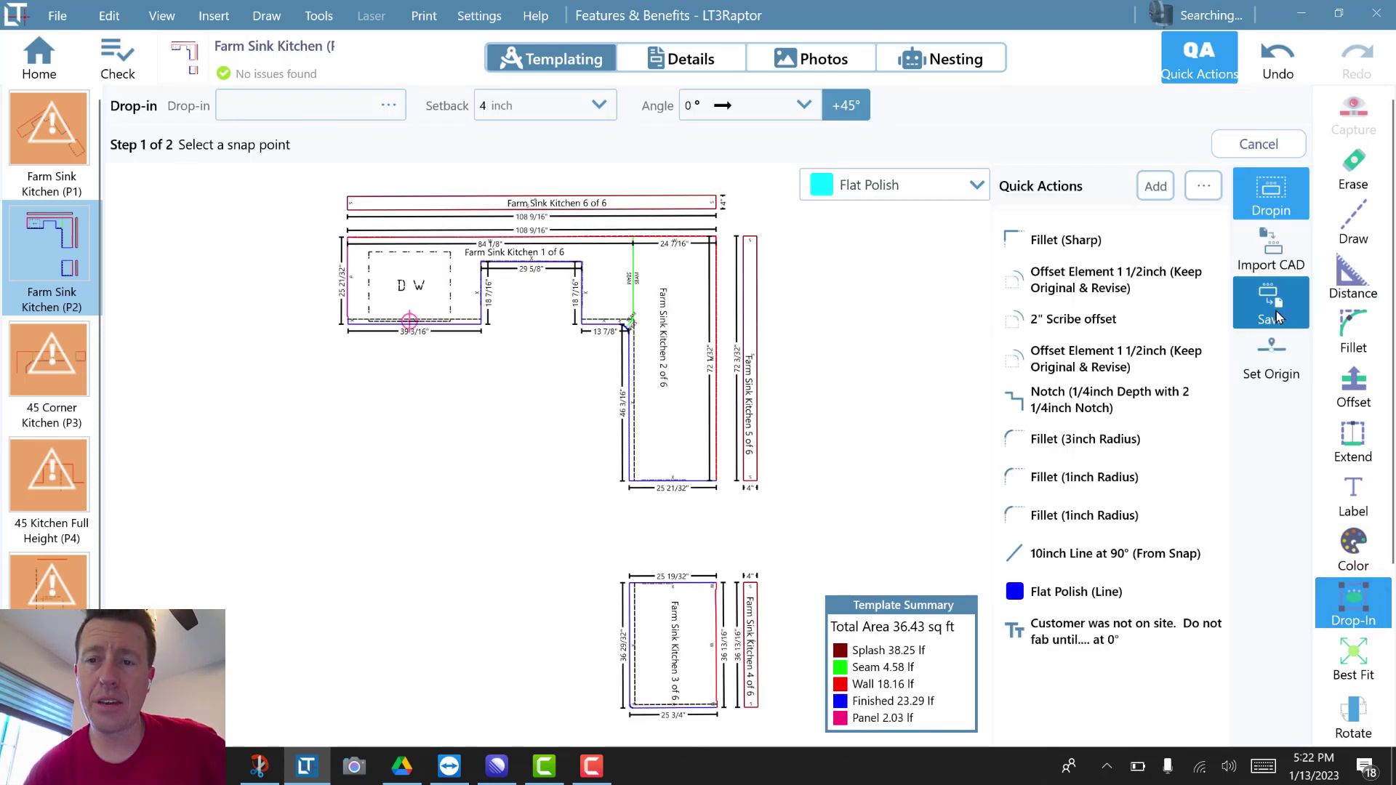
click(1271, 313)
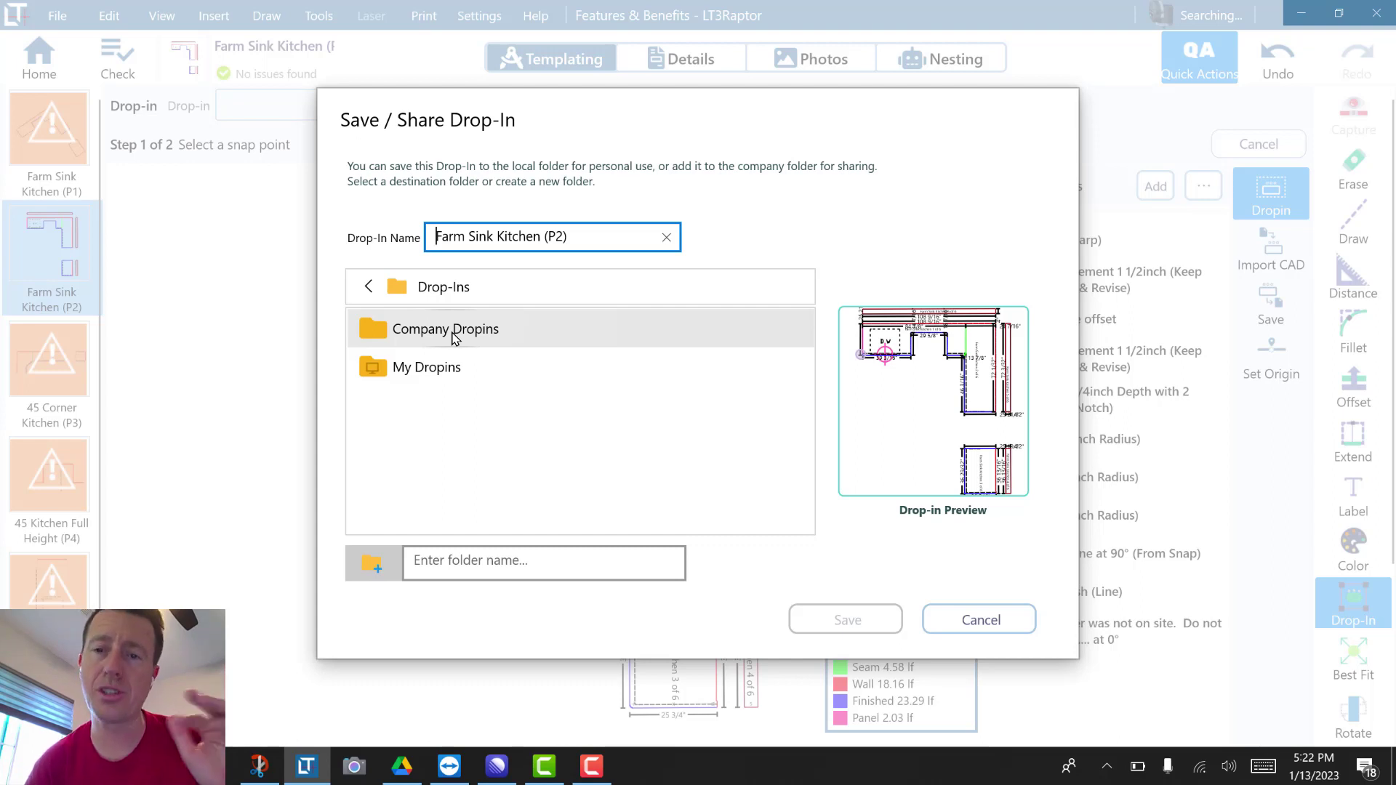
click(441, 381)
click(666, 559)
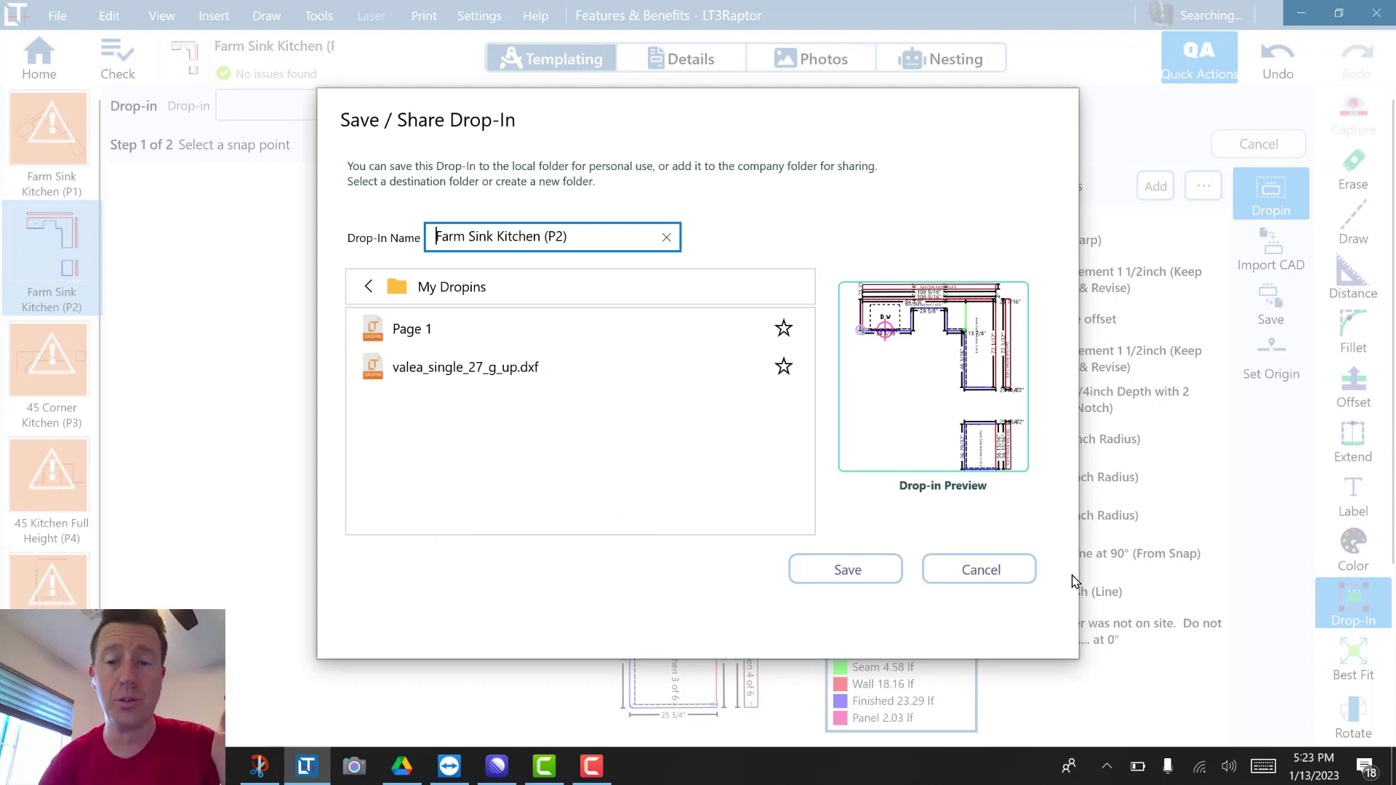
click(1026, 573)
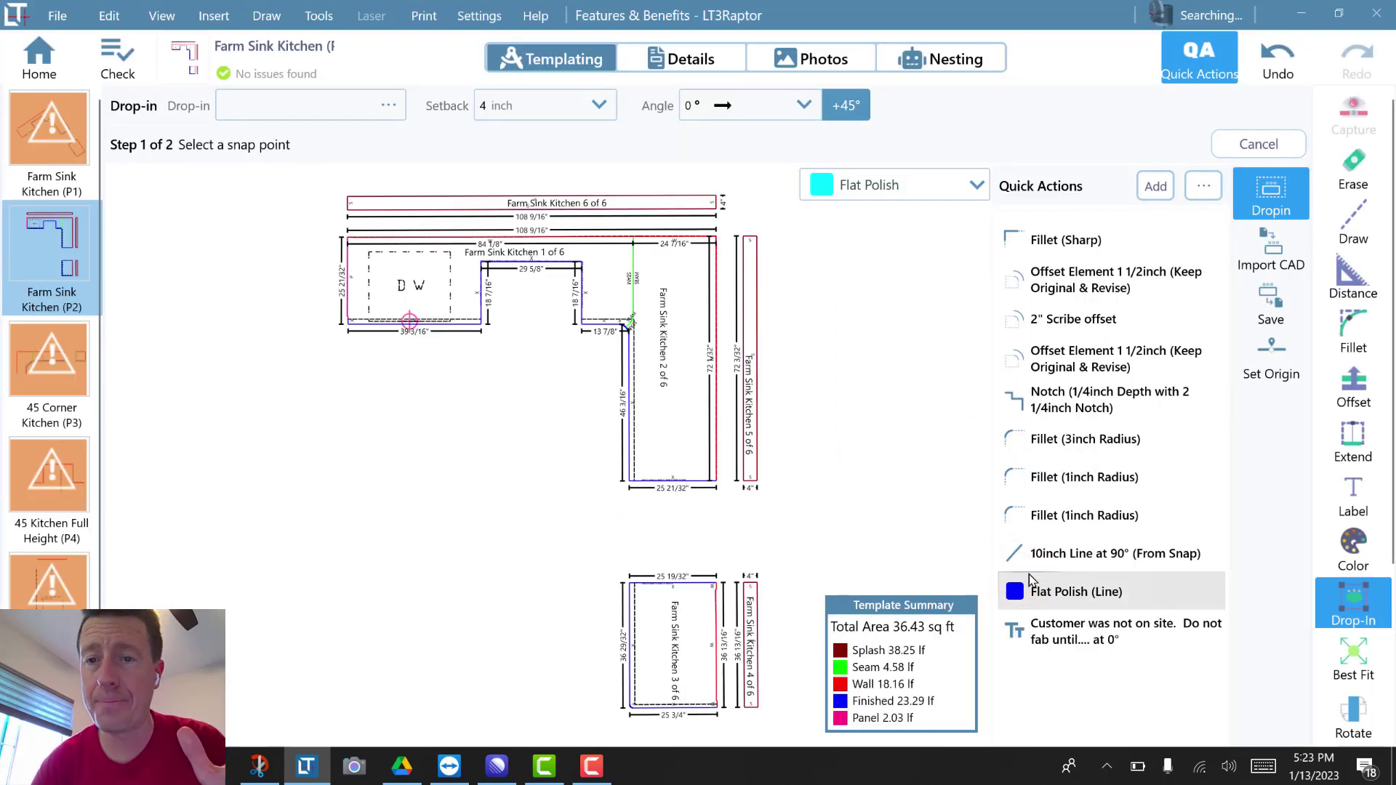
Open the My Dropins folder in the Dropin Library settings.
click(482, 17)
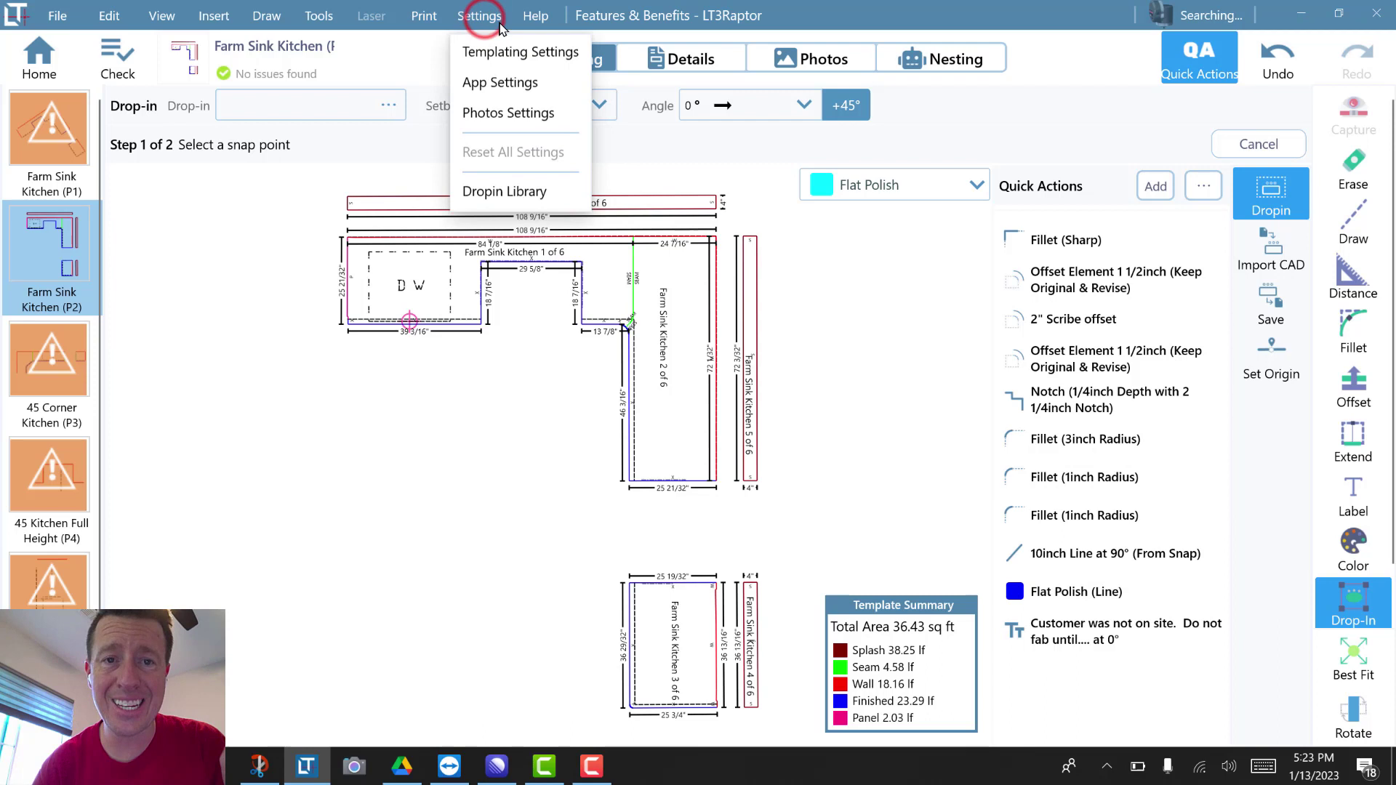
click(529, 194)
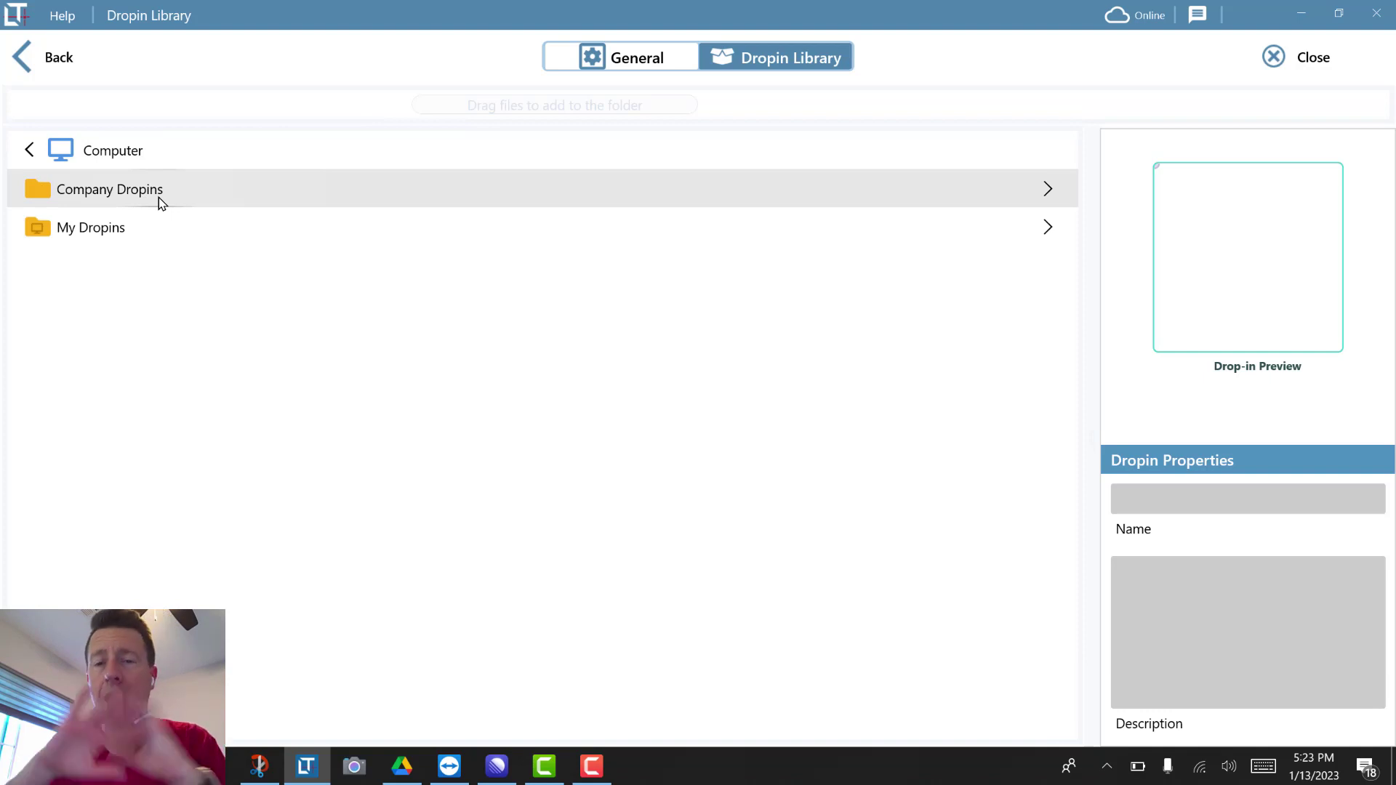
click(103, 237)
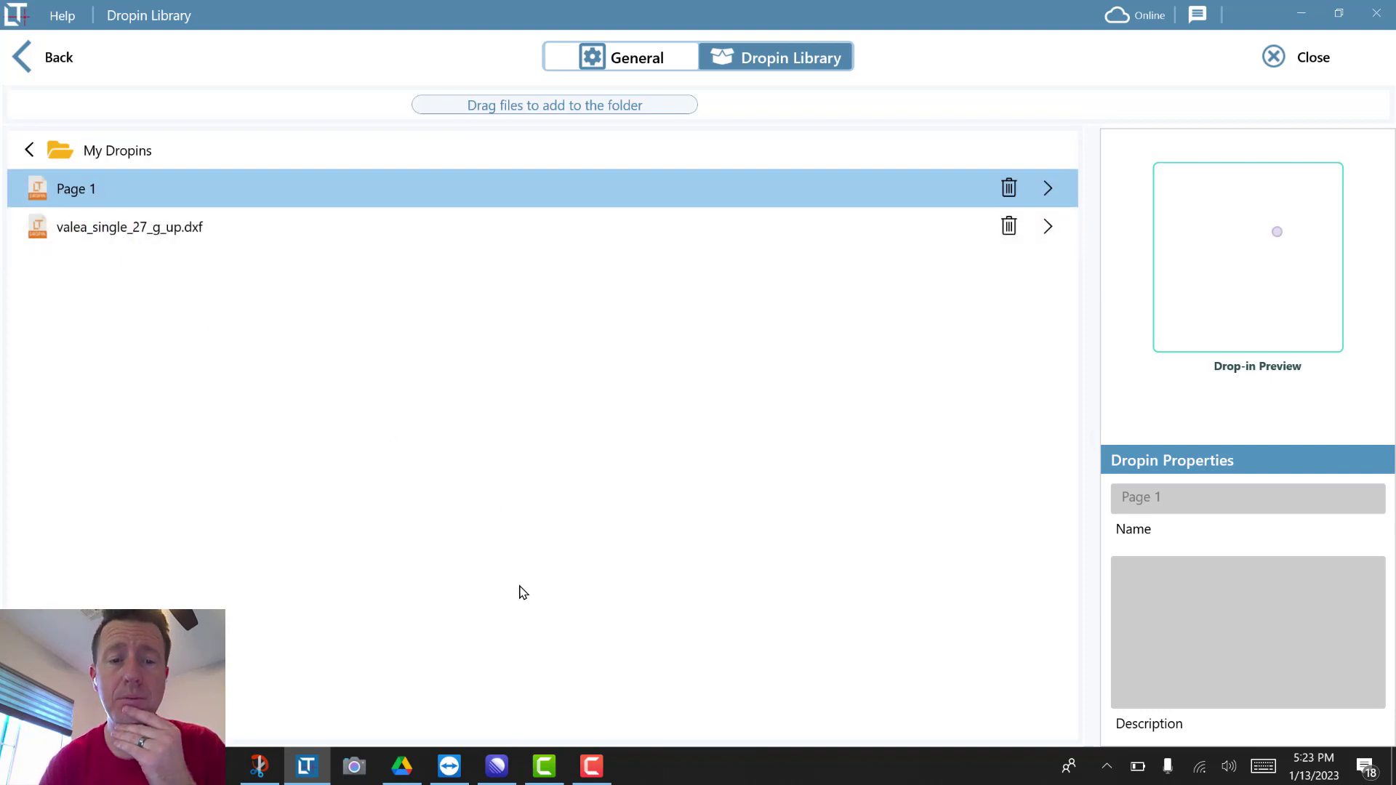
Switch to File Explorer and import the Elkay folder from z-OLD-LT-Drop-in-Files into the My Dropins folder of the Dropin Library.
key(alt+Tab)
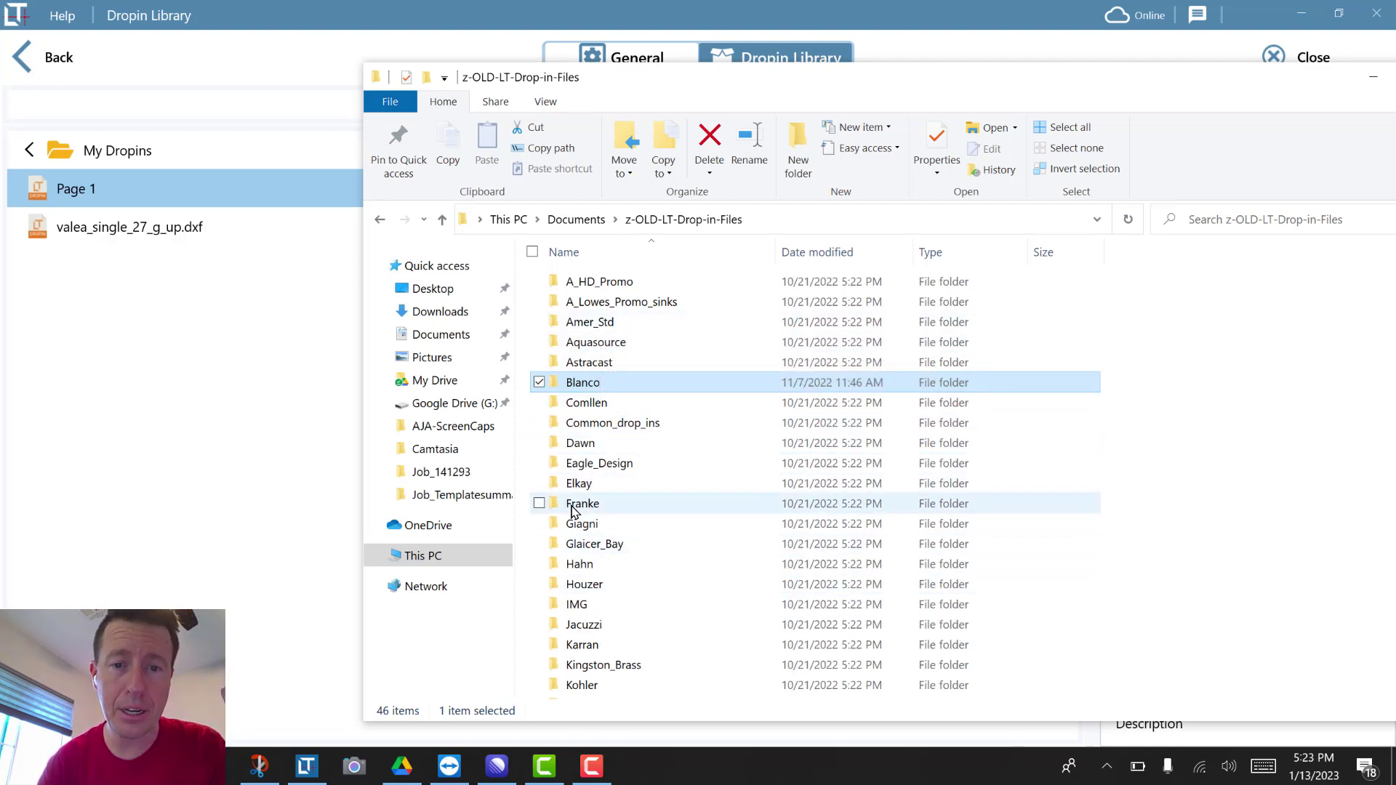
click(568, 504)
click(559, 484)
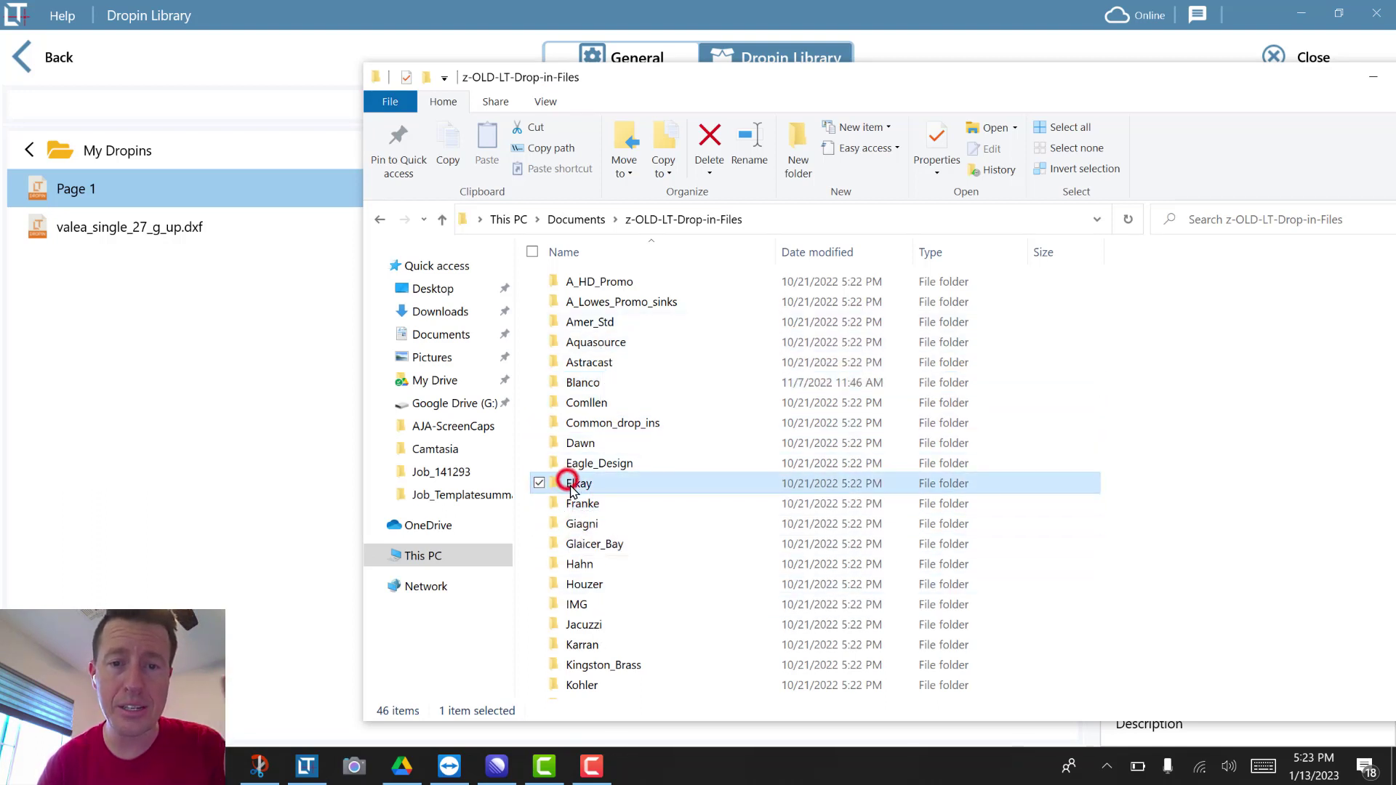
drag(555, 488, 167, 440)
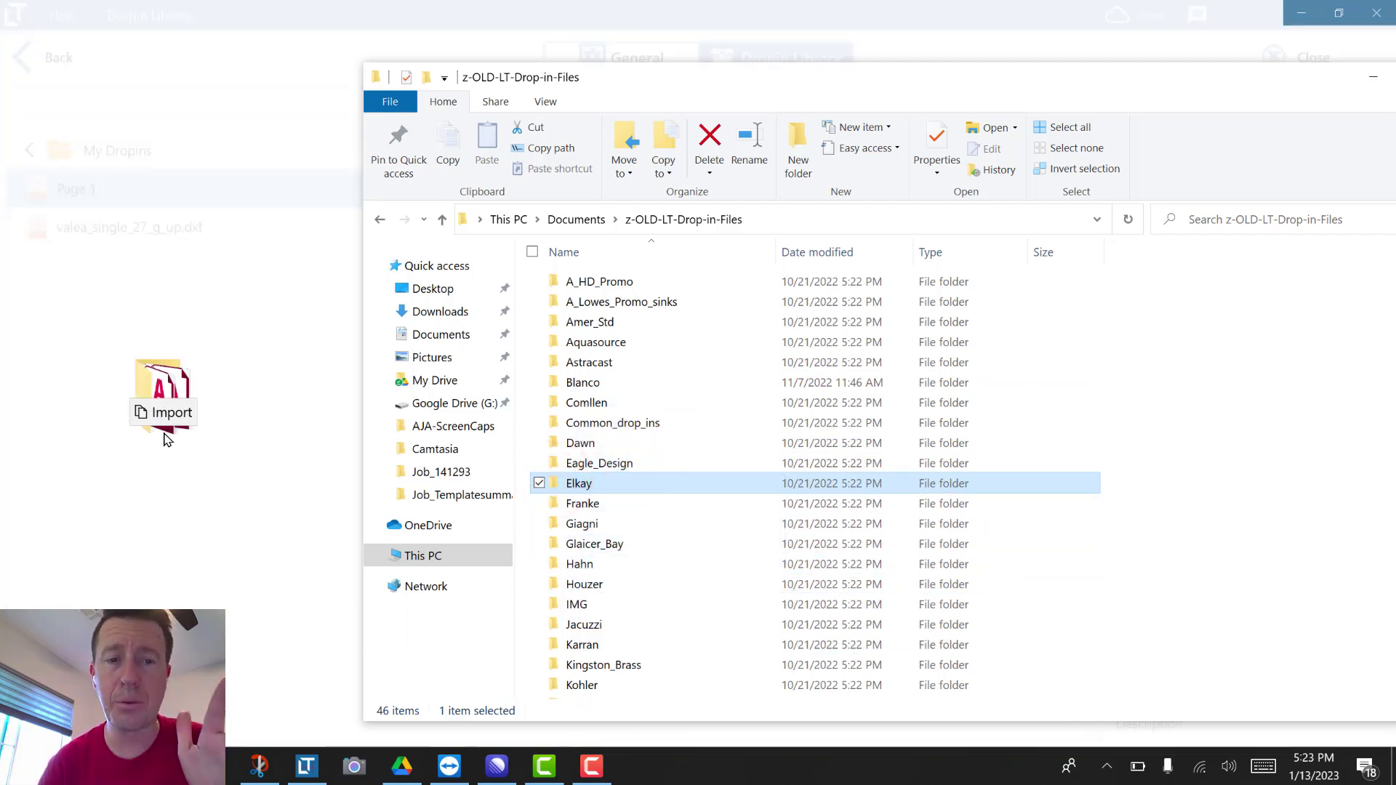
drag(167, 439, 165, 437)
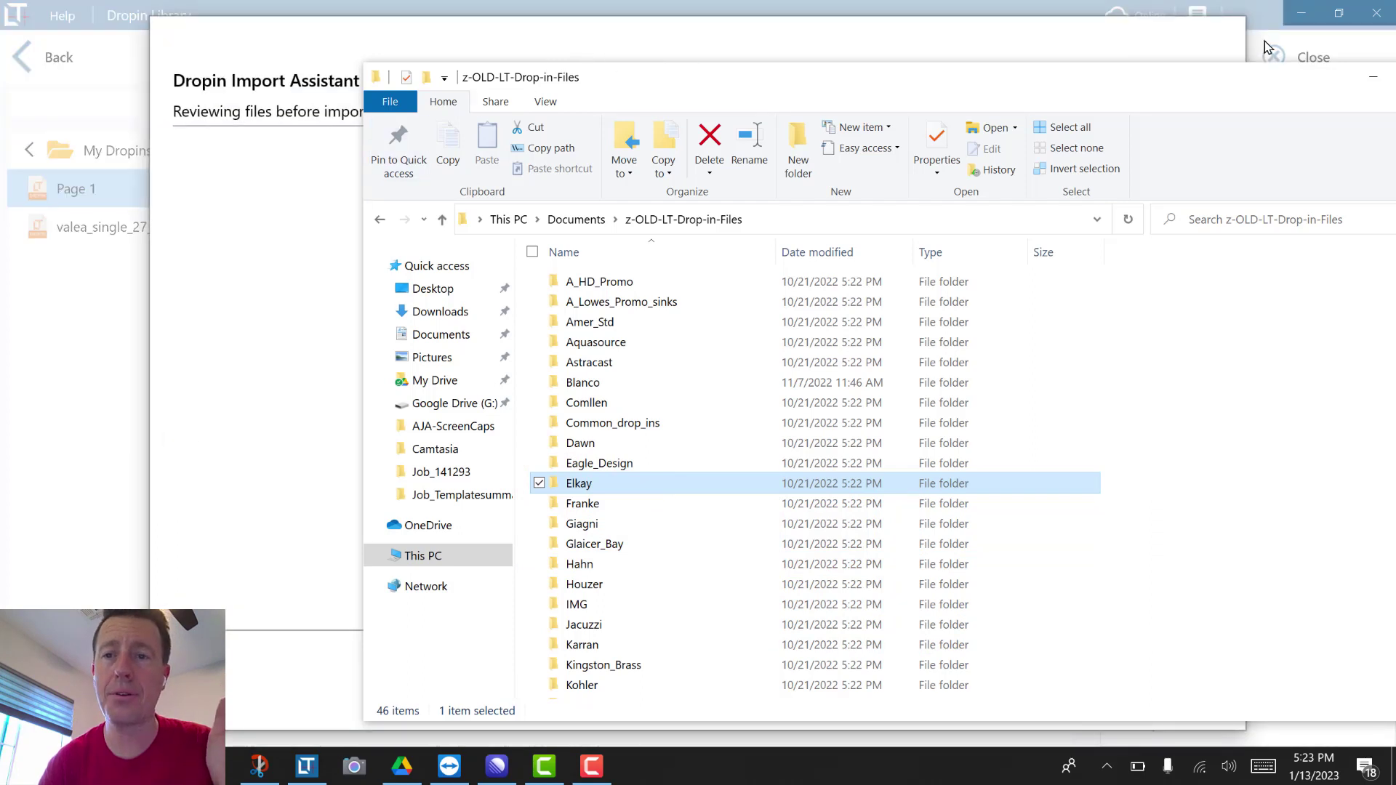
click(1170, 50)
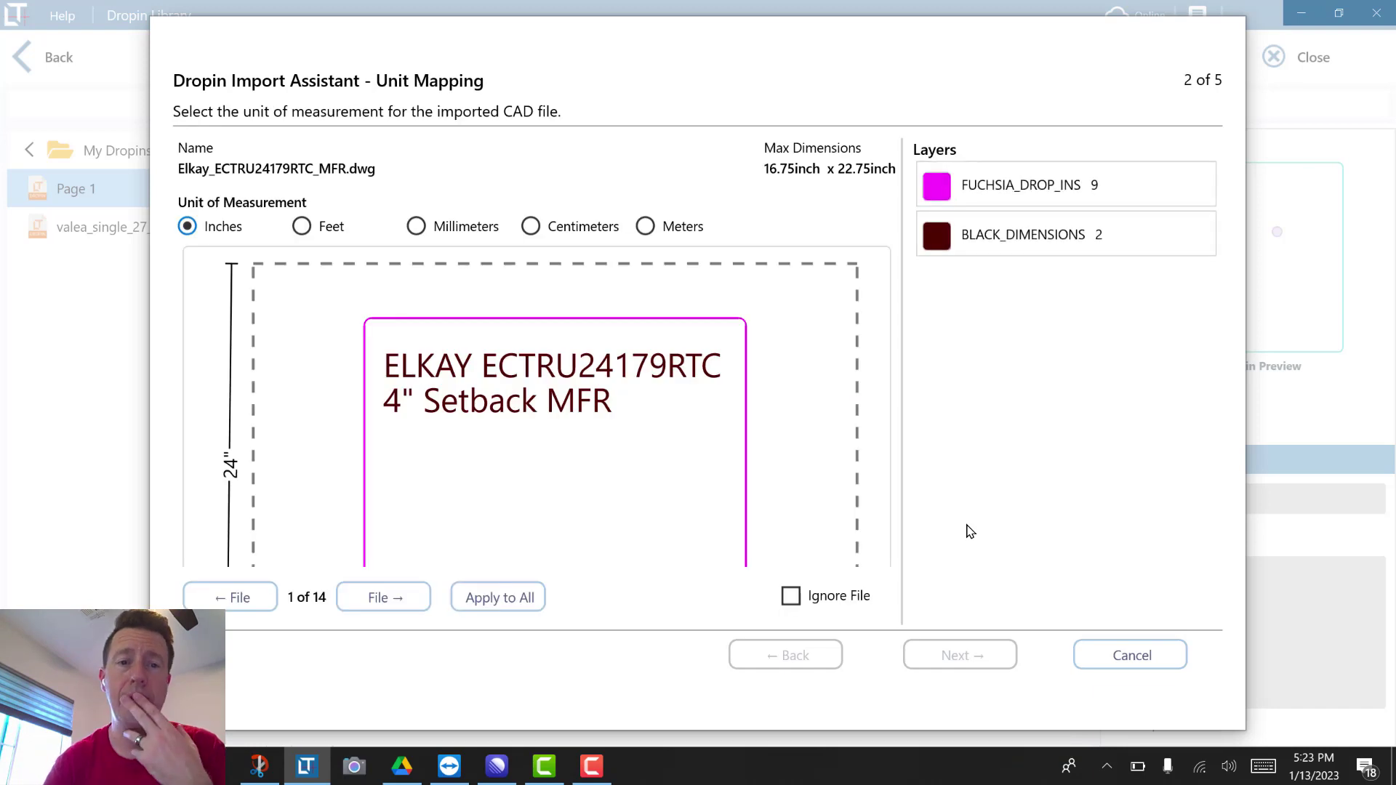
Examine the first ten Elkay files one by one in Unit Mapping, checking each preview, maximum dimensions, unit and layers.
mouse_move(661, 485)
mouse_down()
mouse_move(626, 430)
mouse_move(652, 468)
mouse_move(678, 436)
mouse_up()
scroll(678, 436, down, 5)
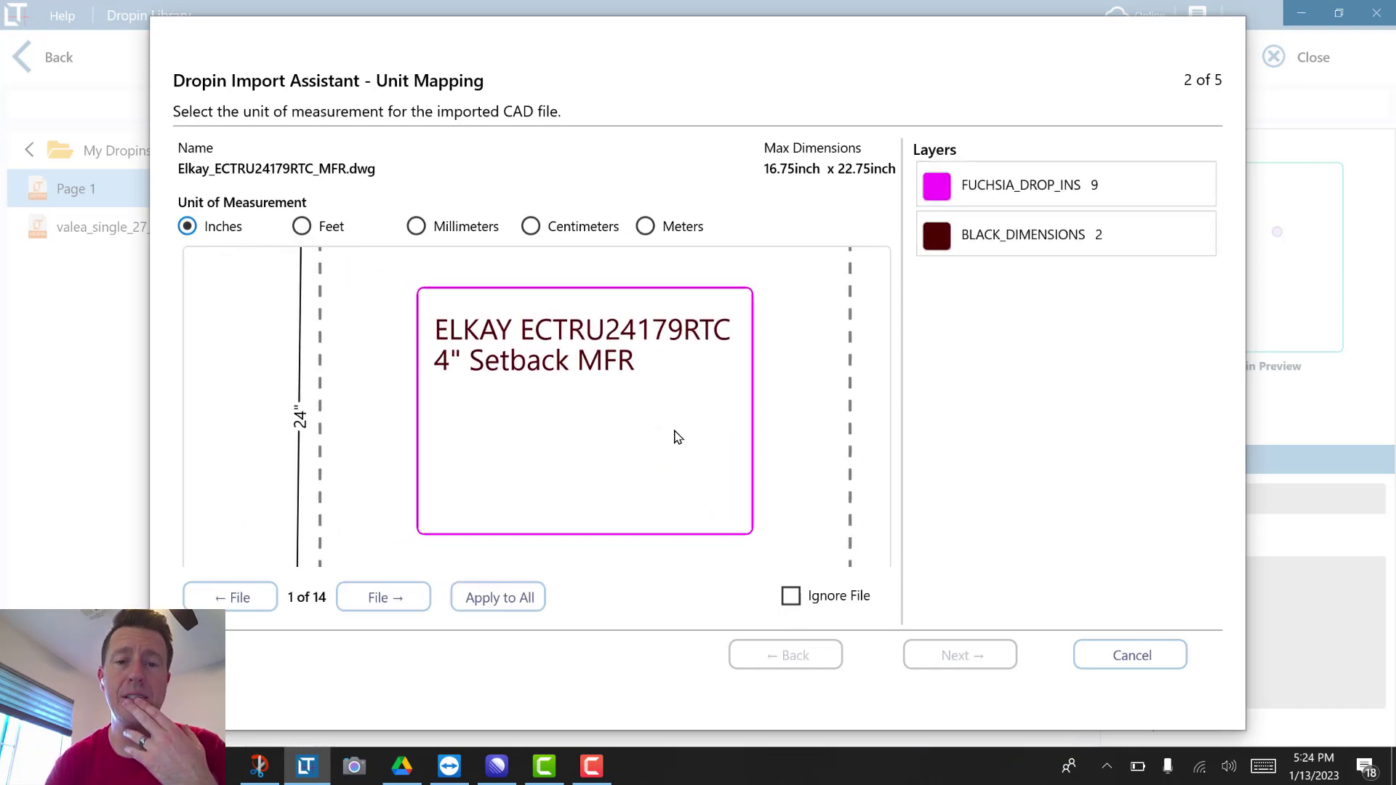
drag(712, 464, 646, 452)
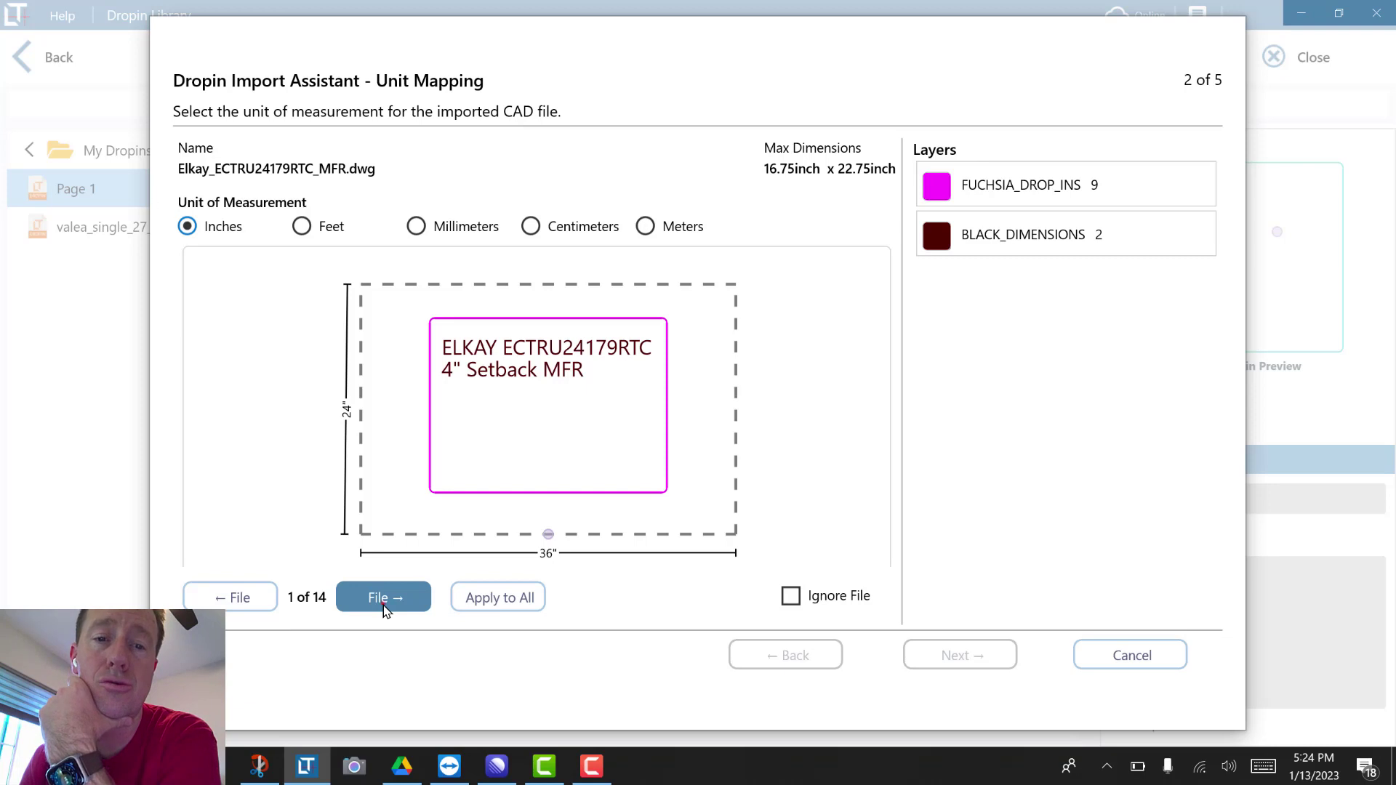
click(383, 598)
click(384, 606)
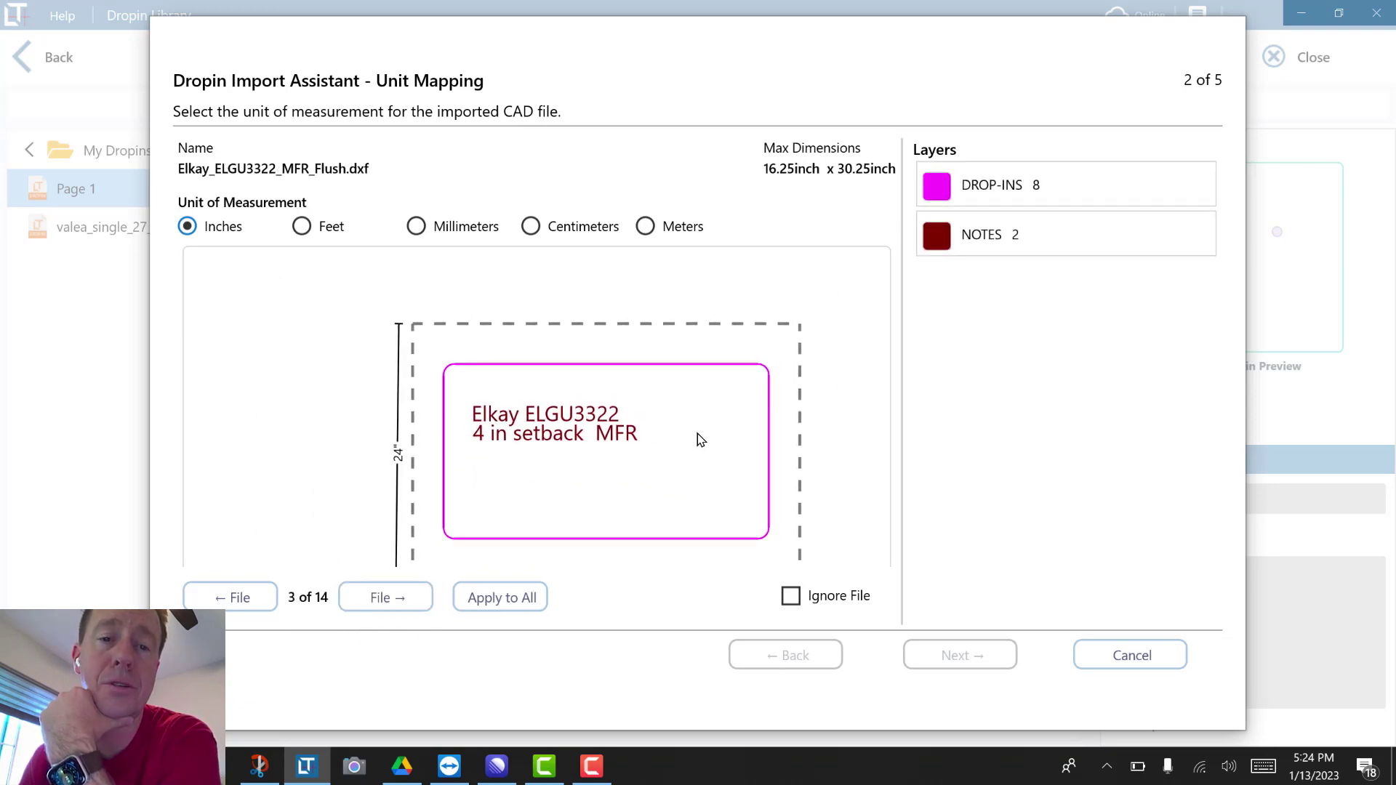
click(369, 601)
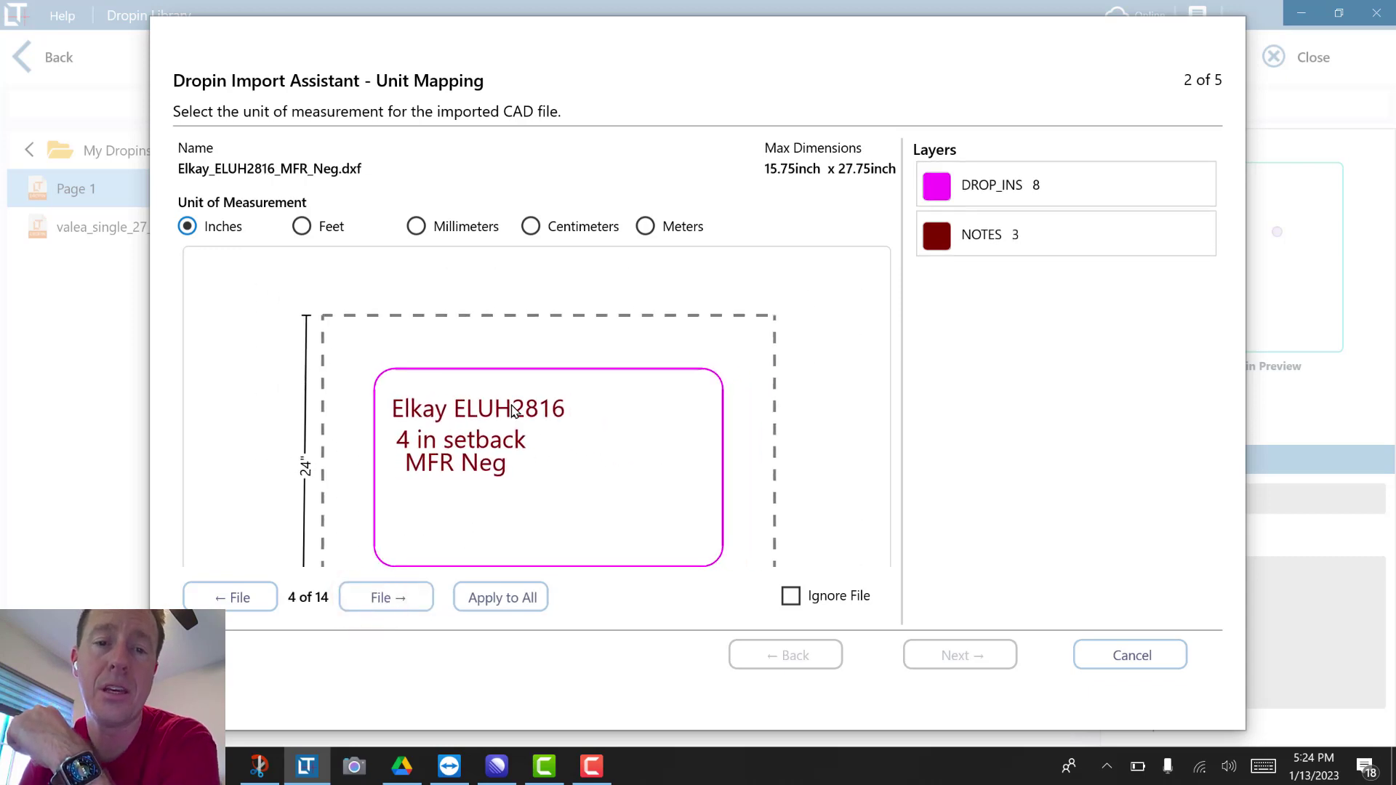
click(380, 599)
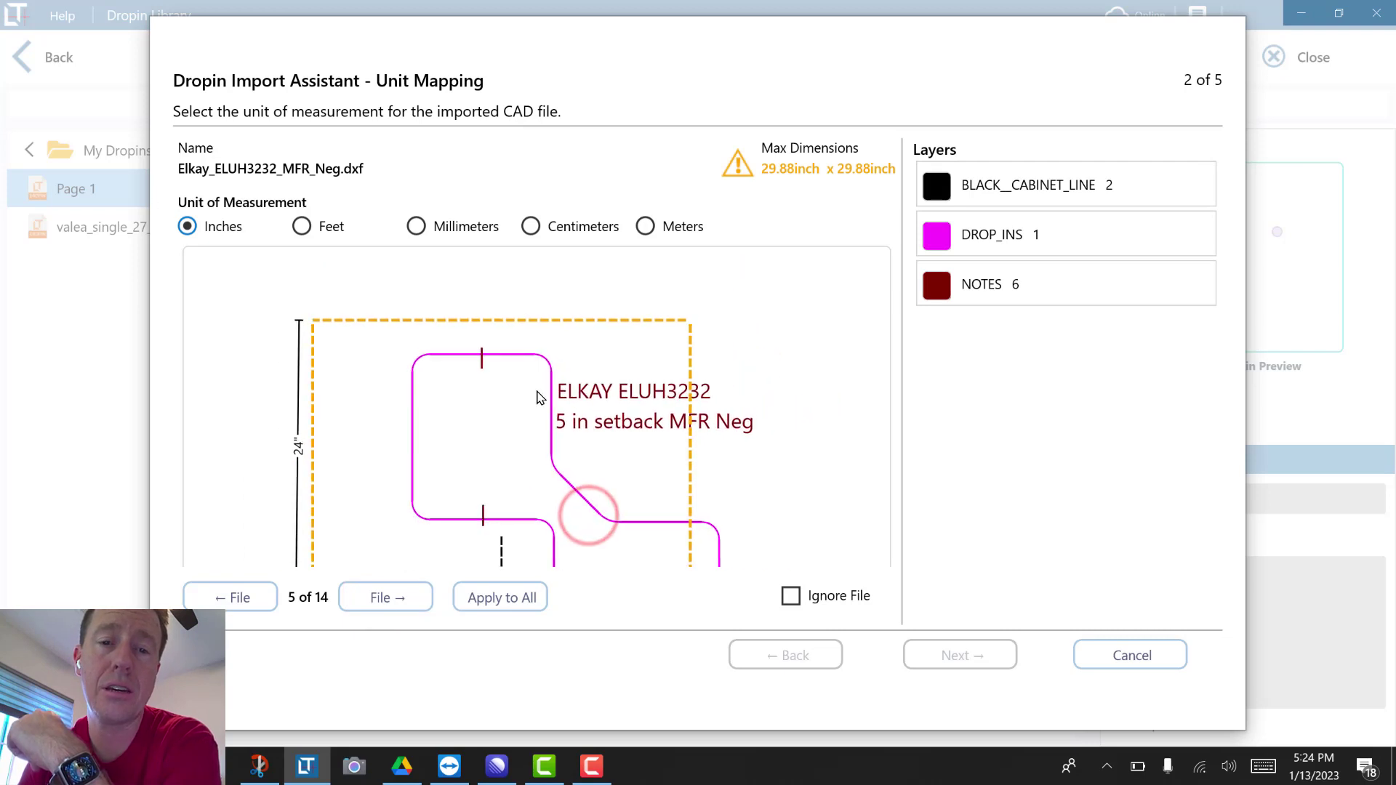
click(384, 601)
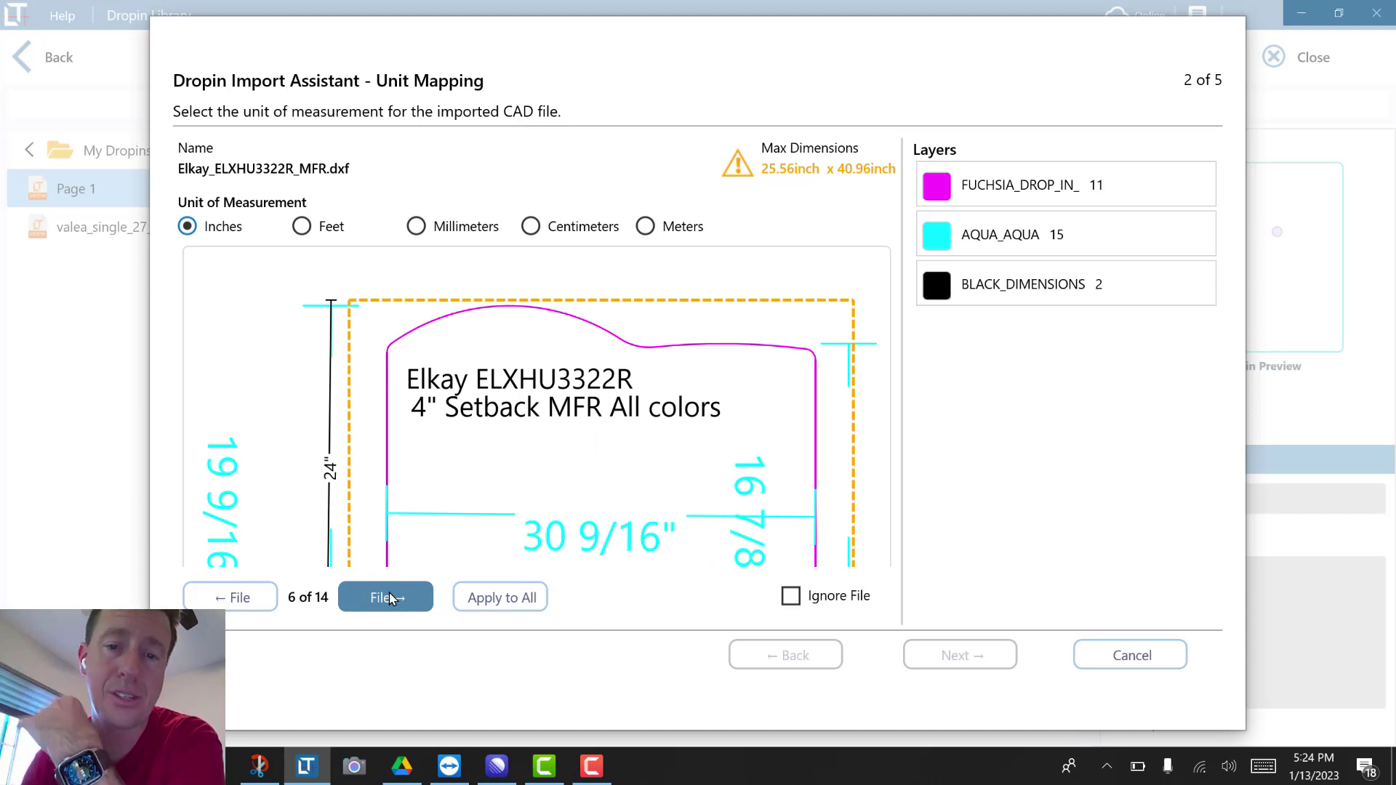
click(391, 598)
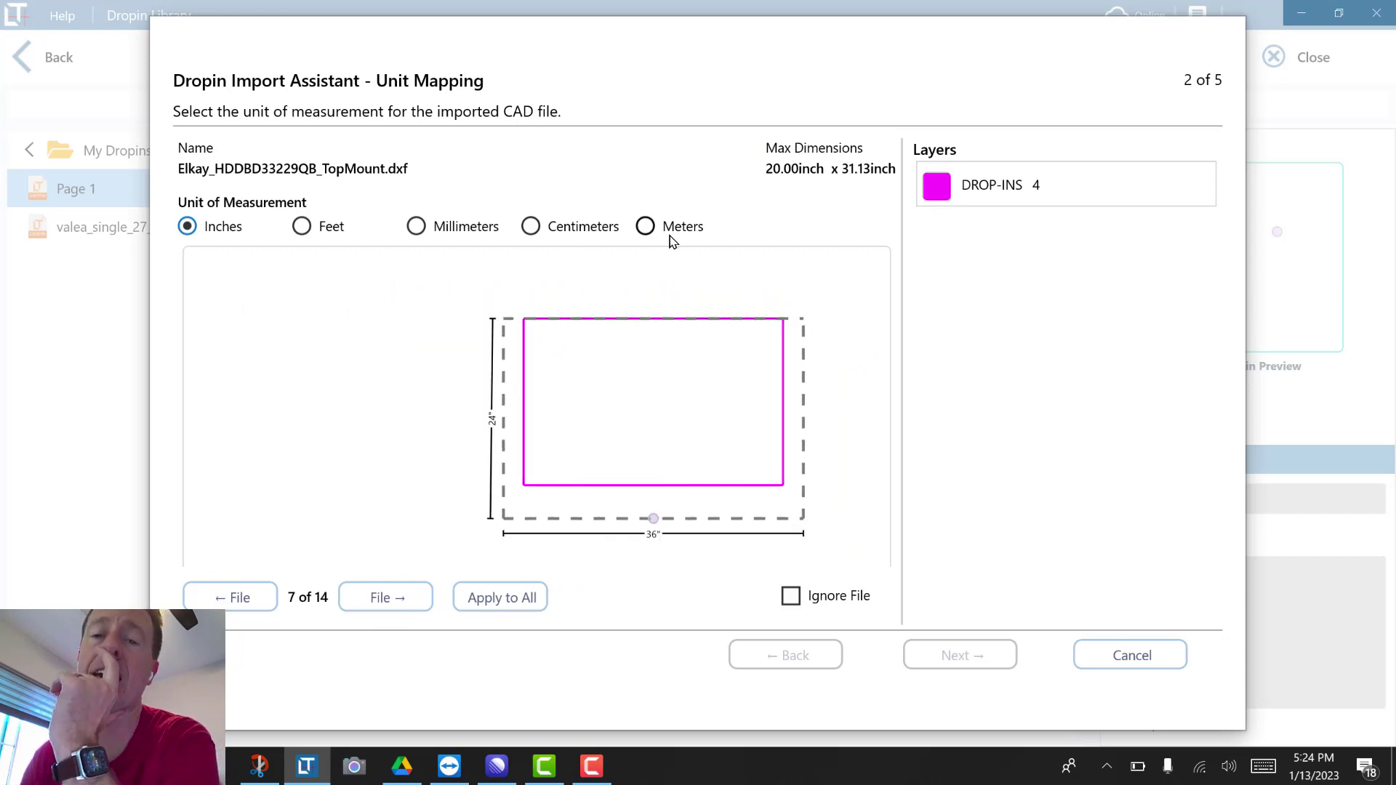
click(389, 597)
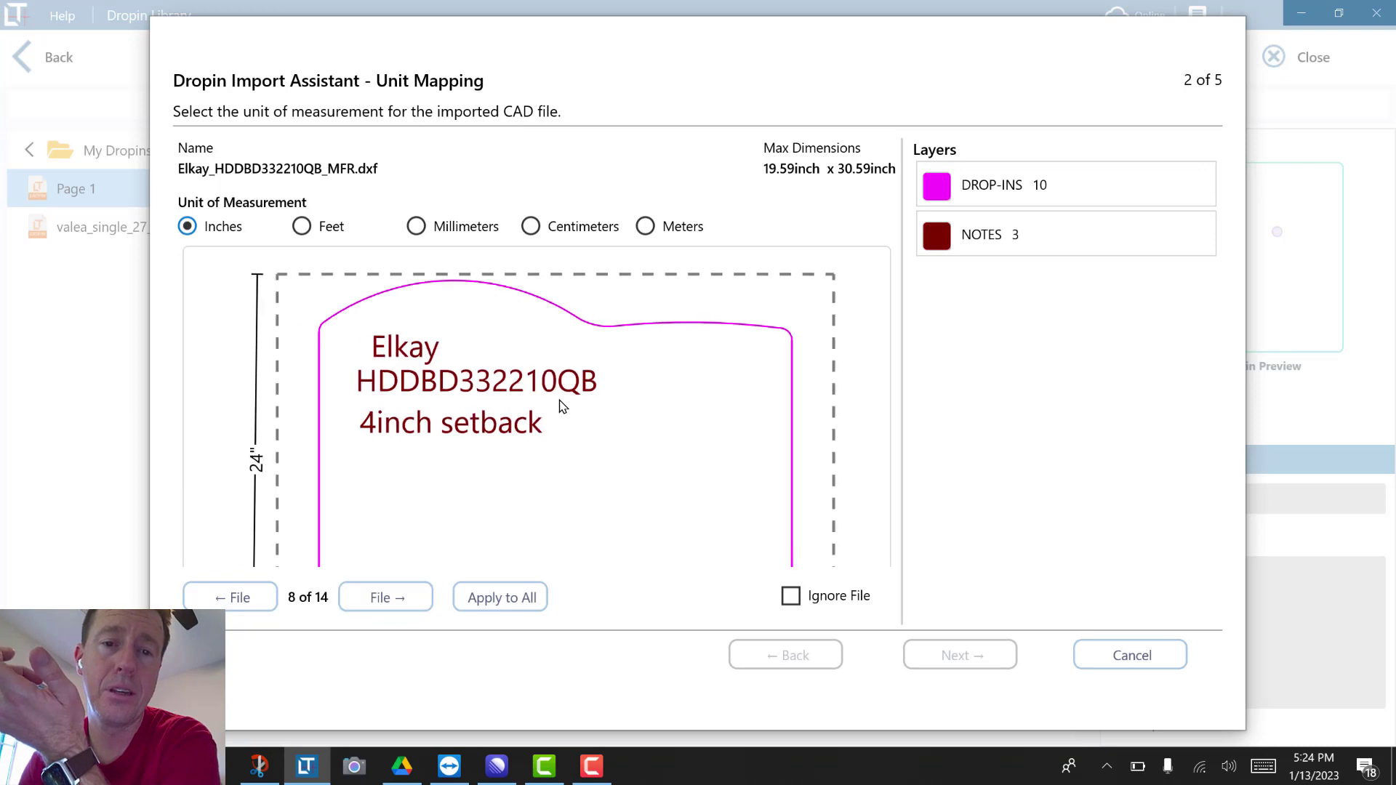
click(394, 602)
click(394, 603)
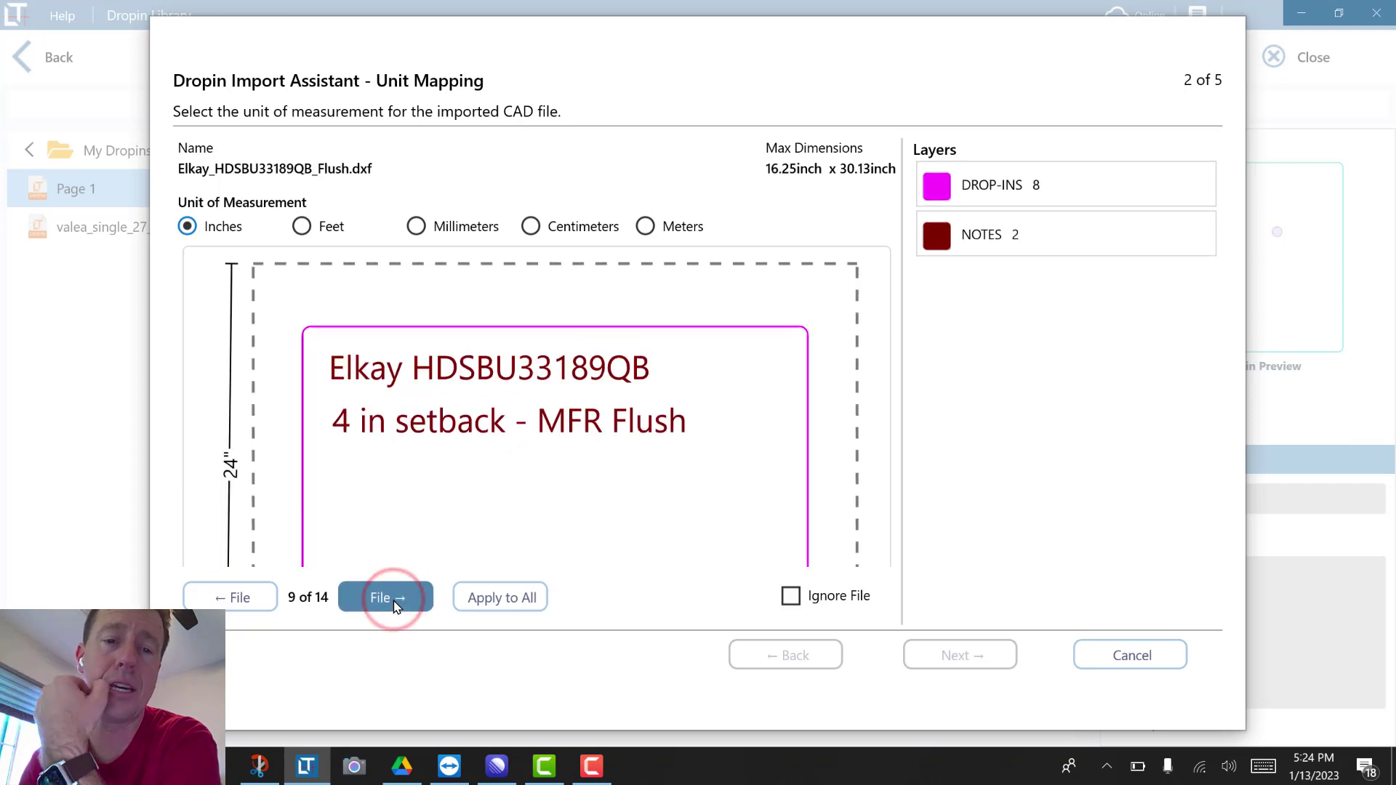
click(394, 603)
click(226, 597)
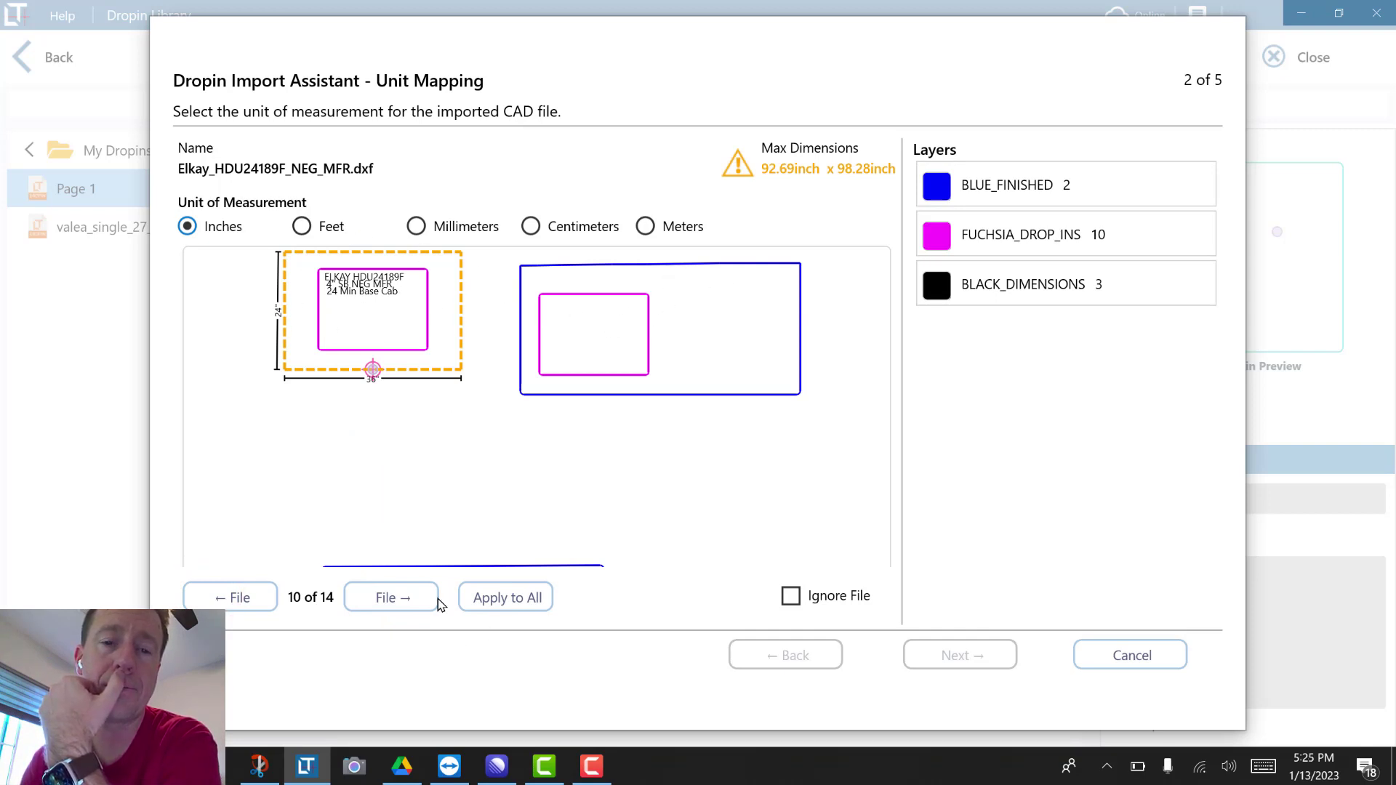
click(394, 601)
click(221, 593)
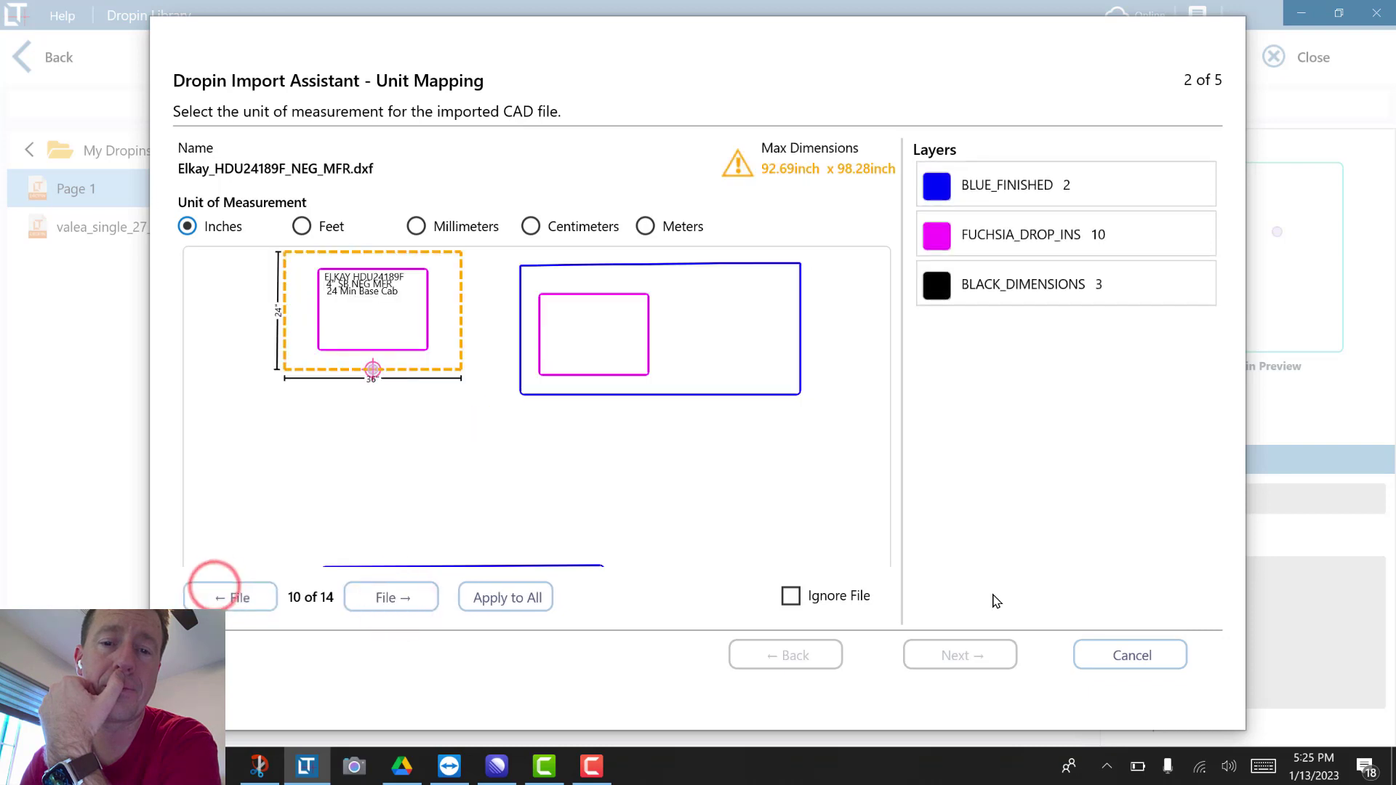
Go back to Elkay_HDDBD33229QB_TopMount.dxf and mark it as ignored for the import.
click(255, 596)
click(254, 596)
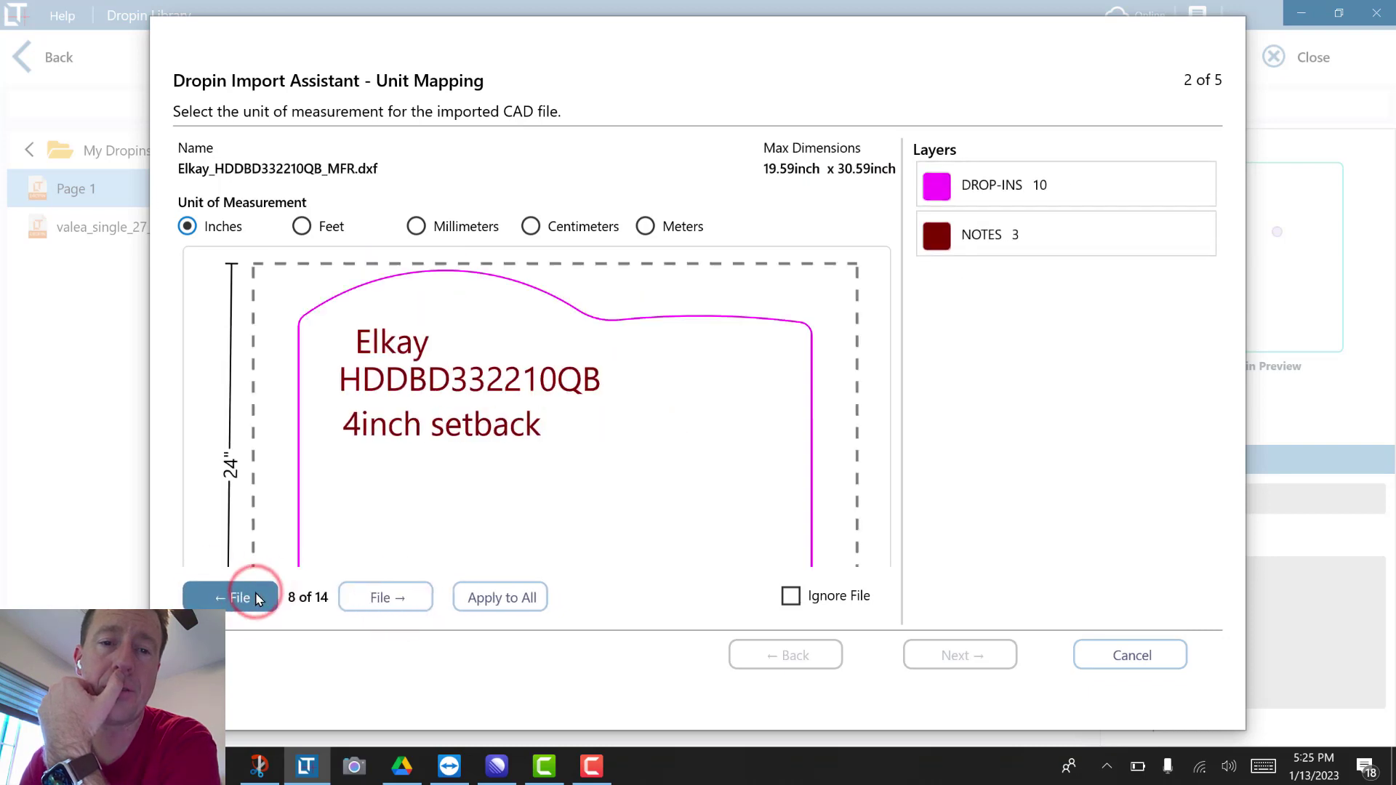
click(254, 597)
click(255, 596)
click(393, 593)
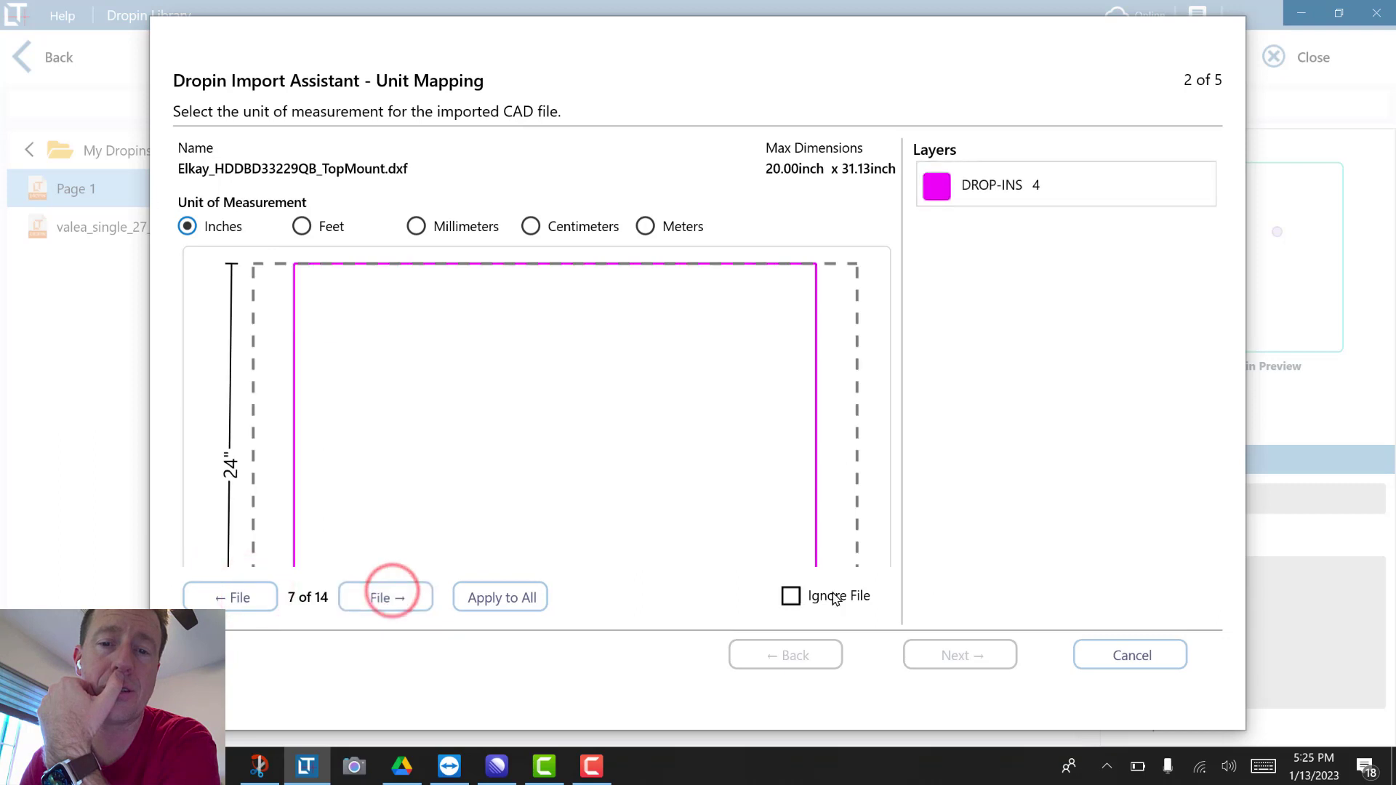
click(790, 596)
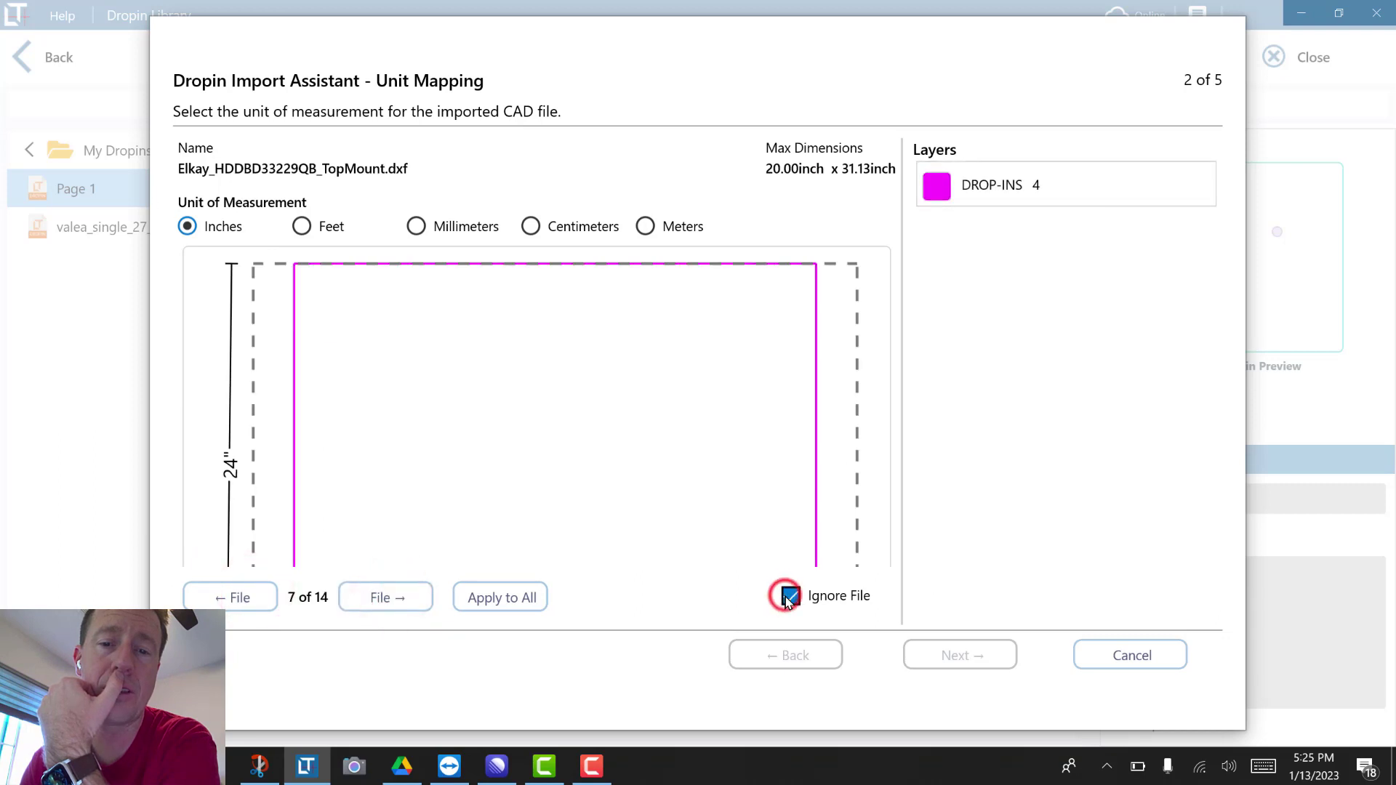
Go forward to Elkay_HDU24189F_NEG_MFR.dxf and mark it as ignored for the import.
click(404, 595)
click(407, 596)
click(411, 598)
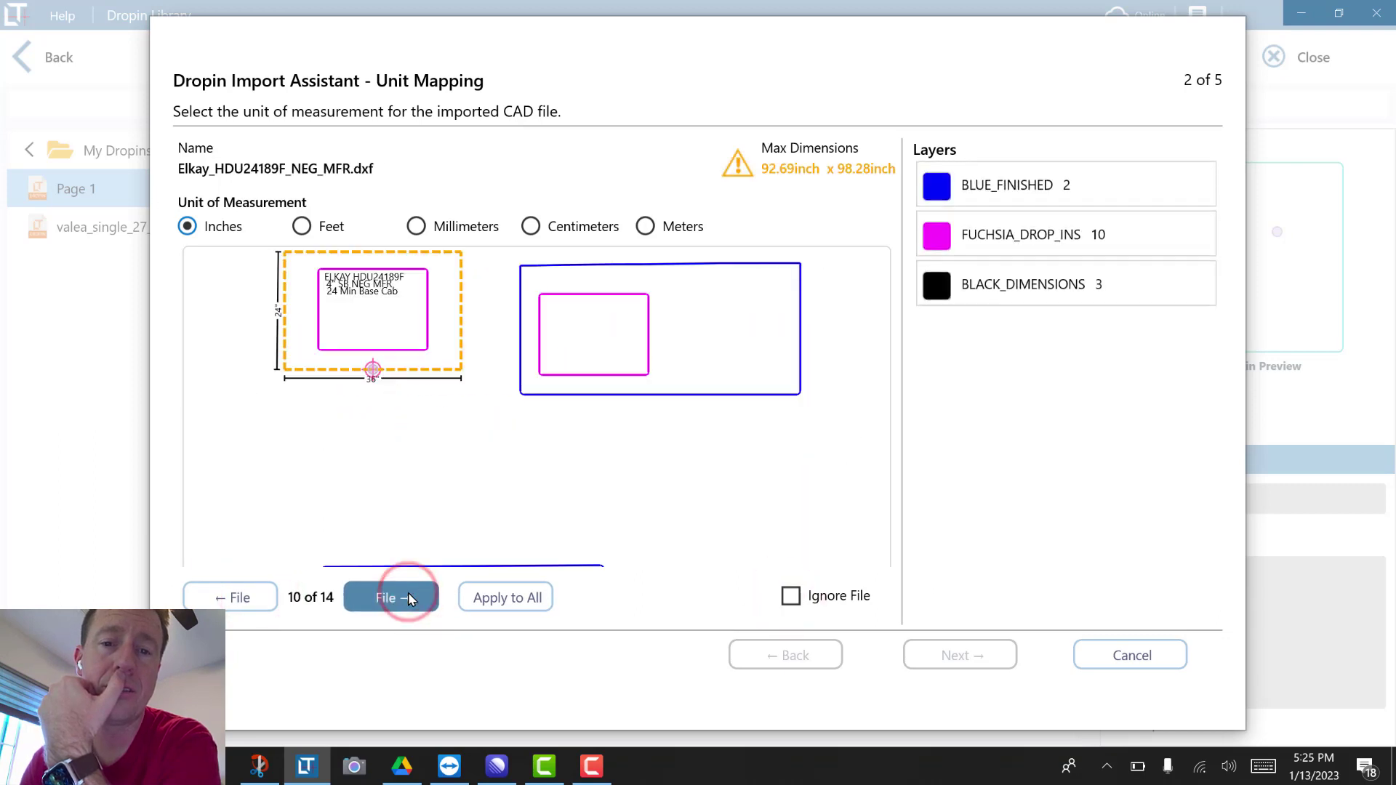
click(792, 596)
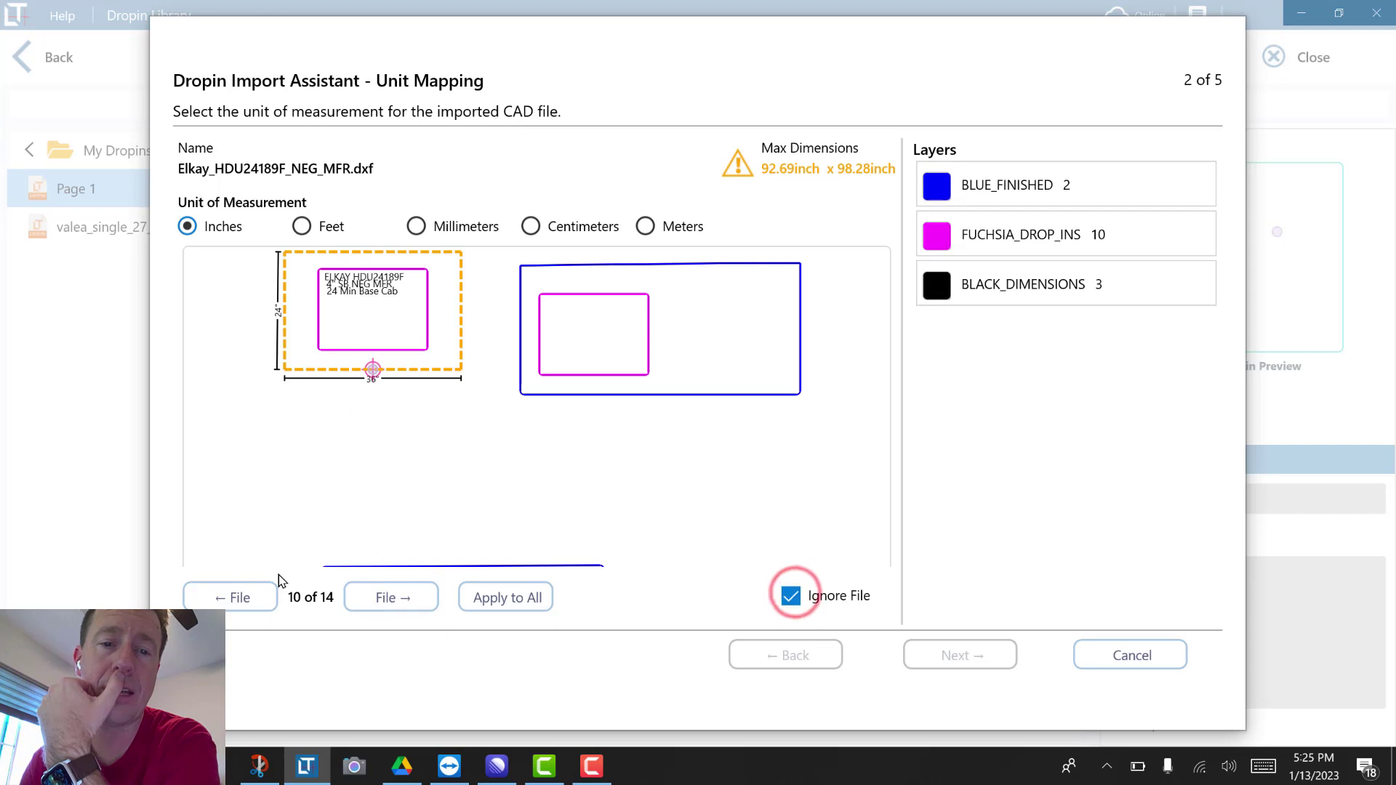
Go through the remaining Elkay files up to Elkay_R1-1022D-14_POS.dxf, keeping inches as the unit, and proceed to Layer Mapping.
click(396, 595)
scroll(614, 436, down, 4)
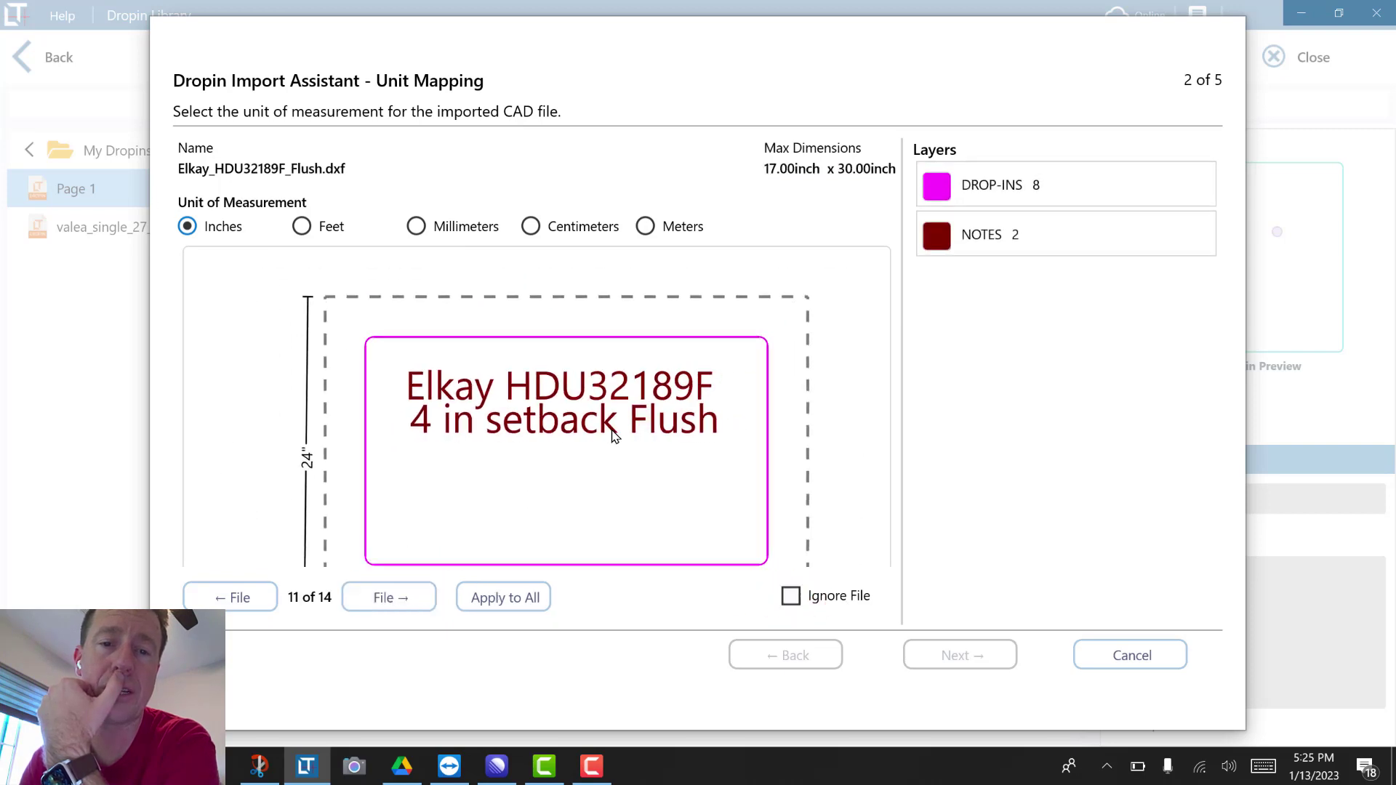
click(376, 593)
click(380, 595)
click(378, 595)
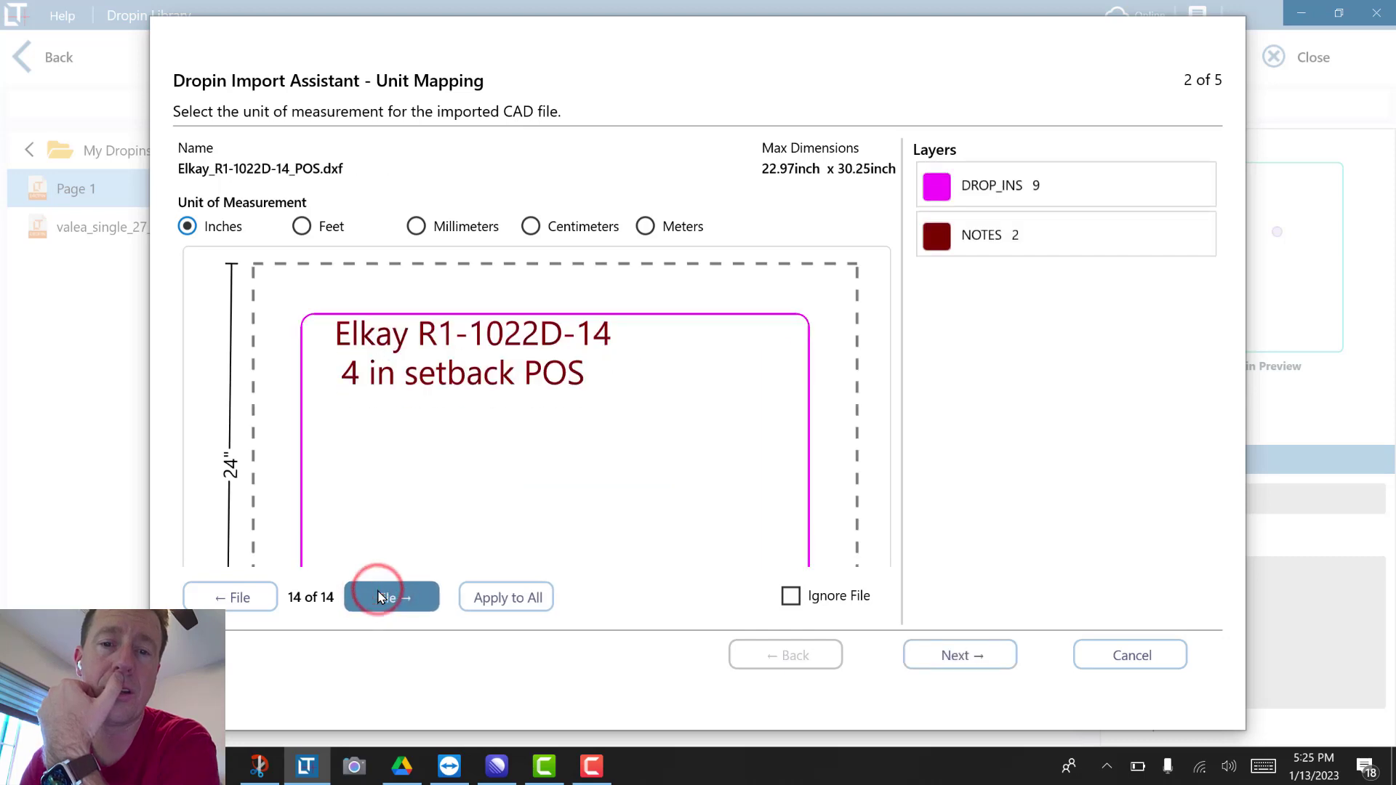
click(397, 597)
click(961, 656)
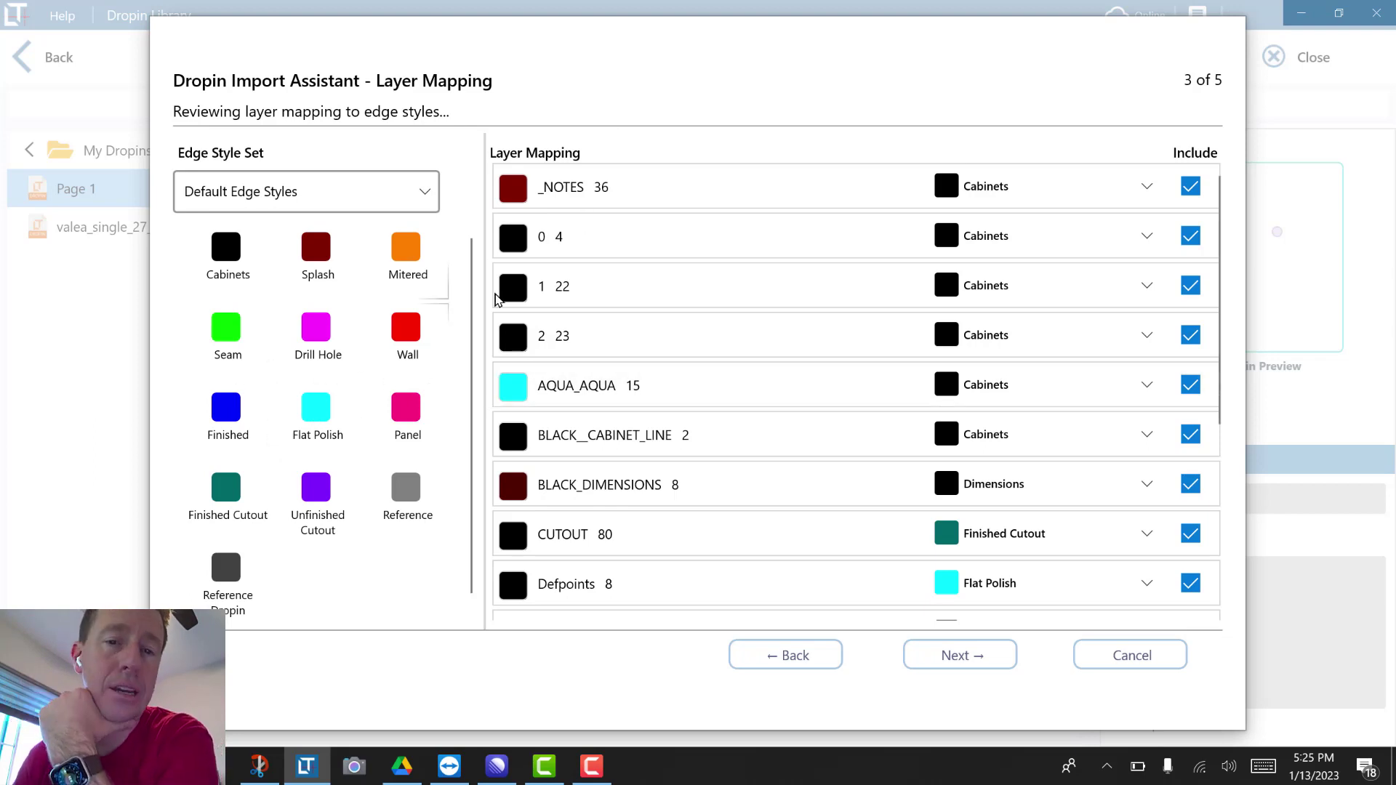
Map the DROP_INS and DROP-INS layers to the Finished Cutout edge style.
scroll(660, 330, down, 4)
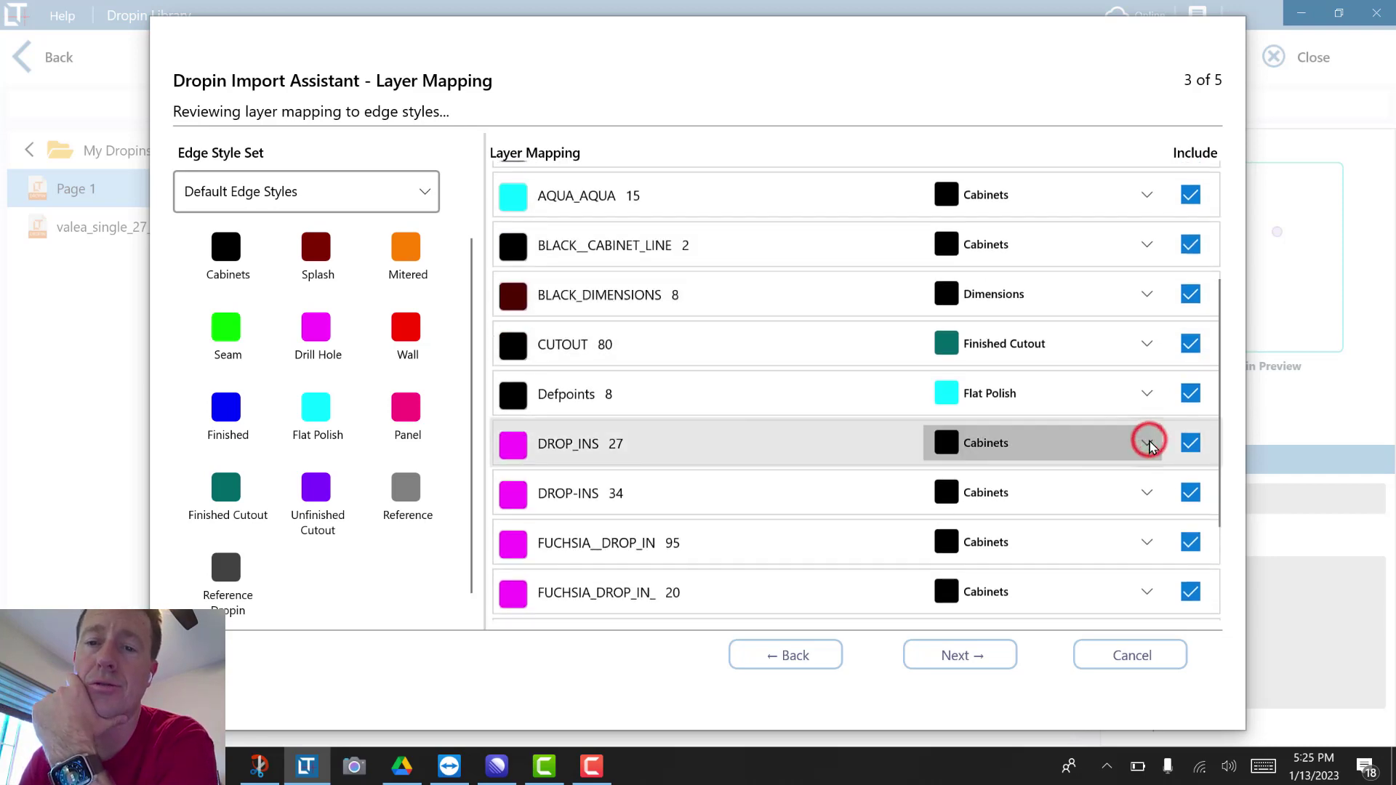
click(1148, 444)
click(1067, 627)
click(1160, 485)
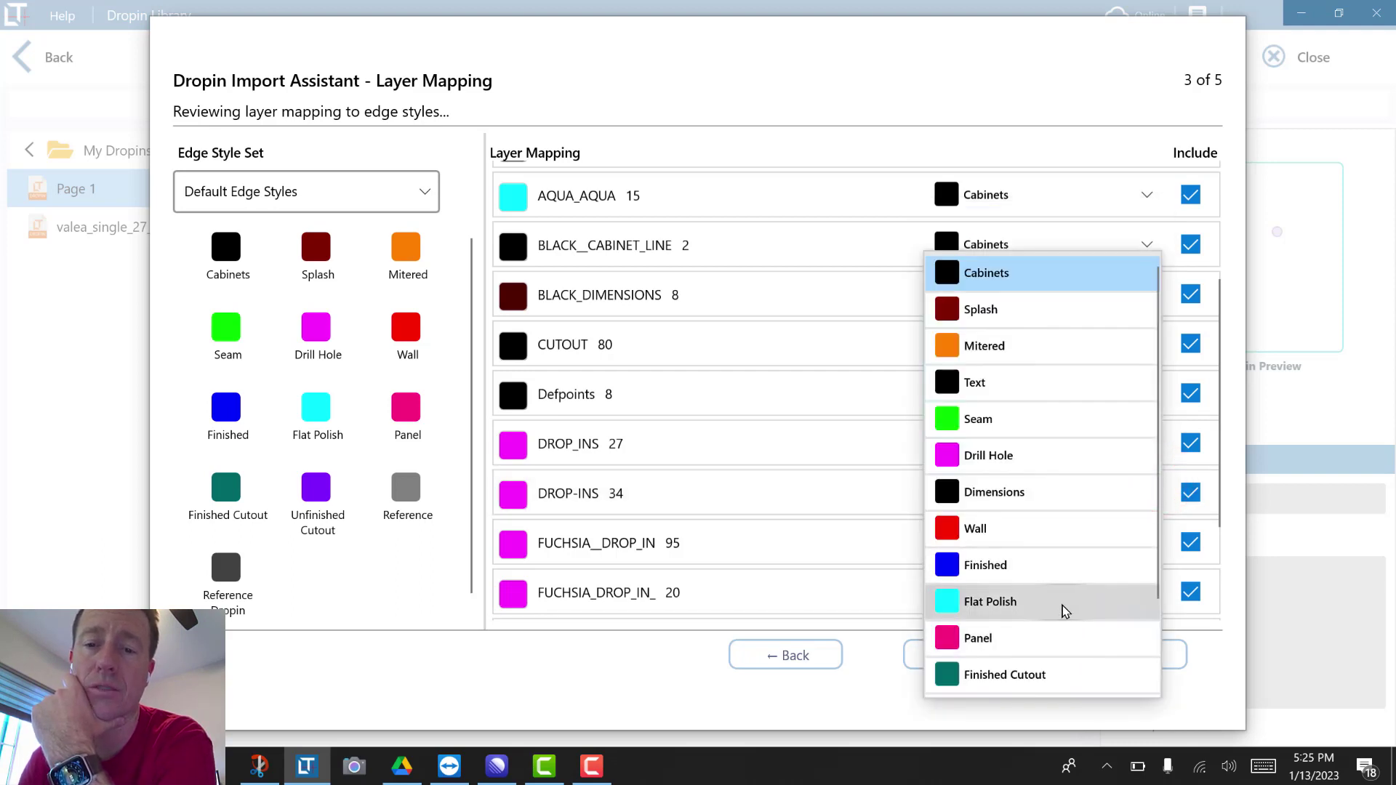
click(1044, 673)
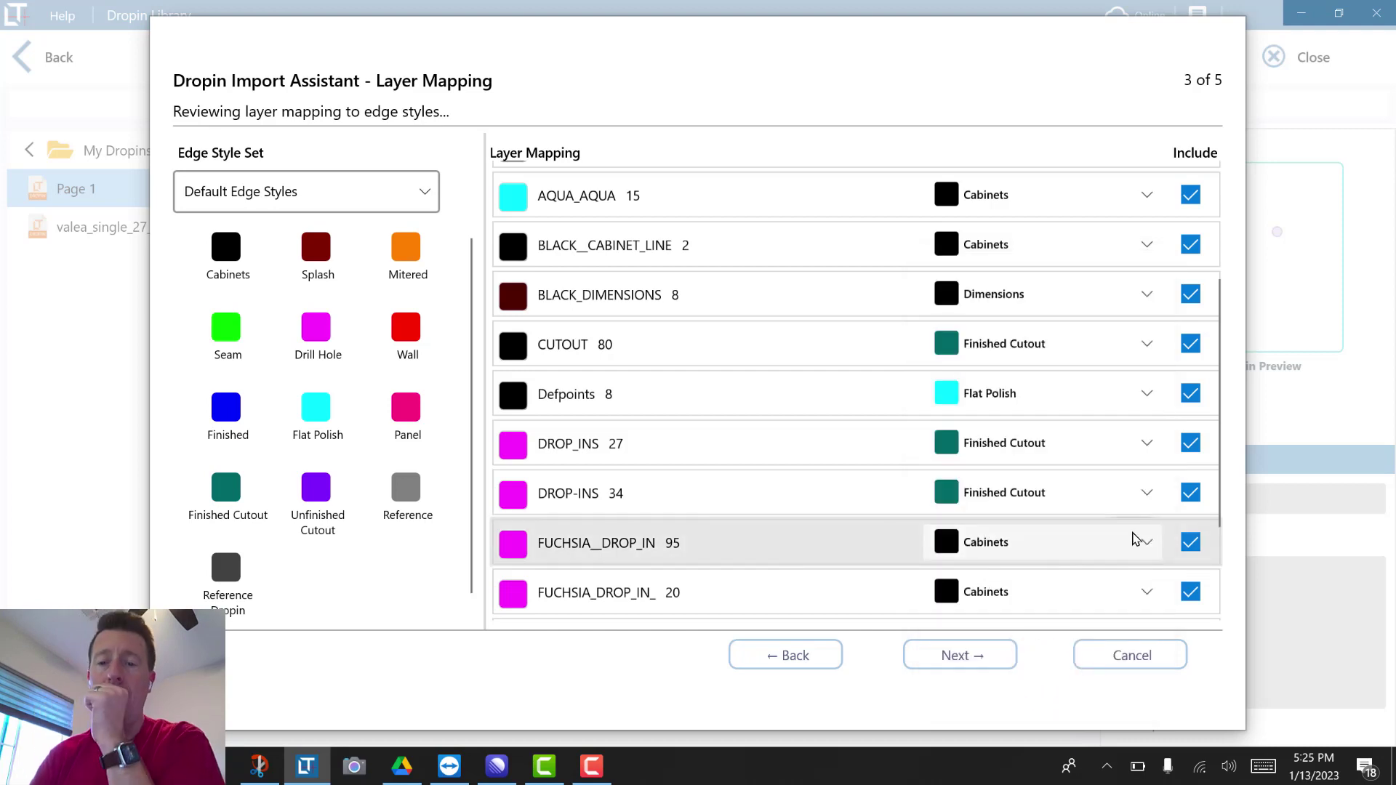
Map the FUCHSIA__DROP_IN and FUCHSIA_DROP_IN_ layers to the Finished Cutout edge style.
click(1137, 540)
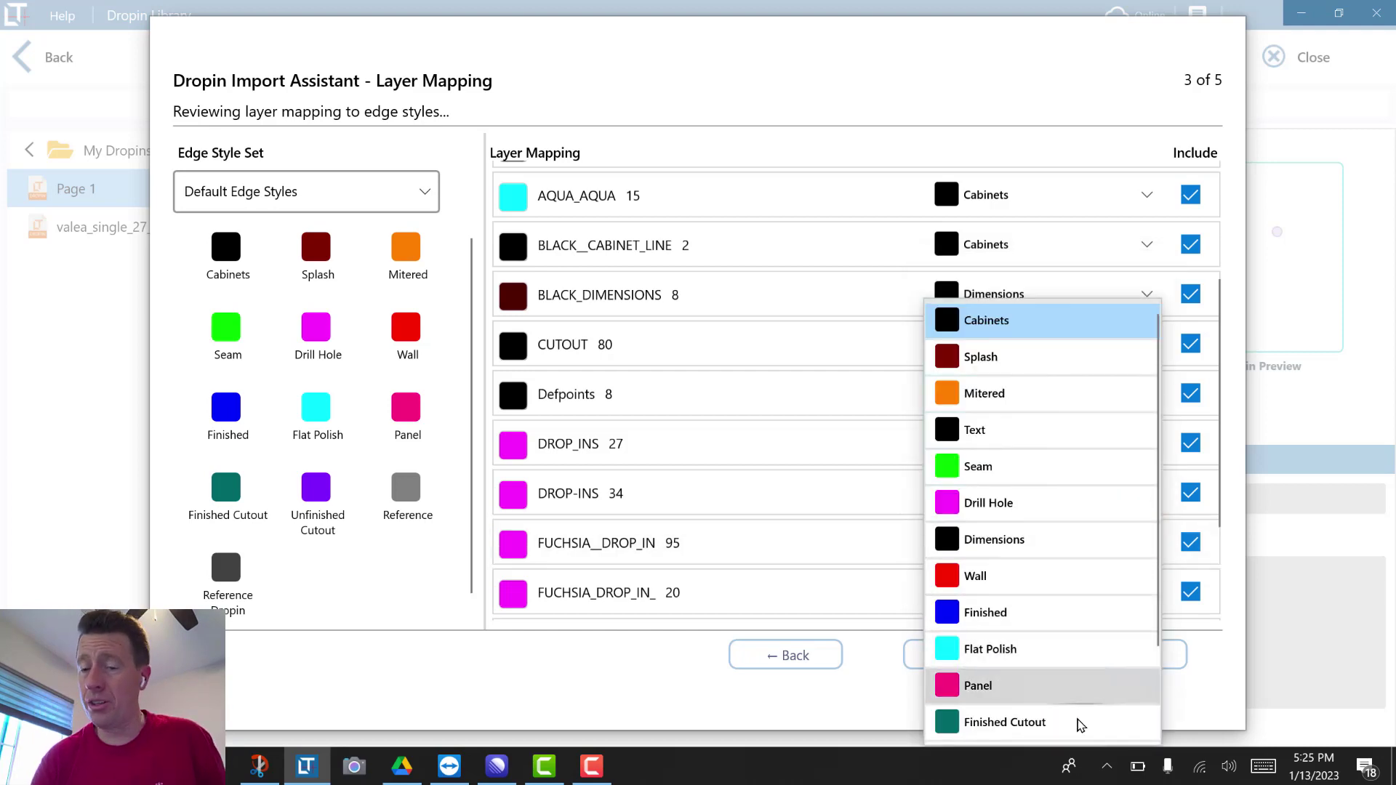
click(1080, 727)
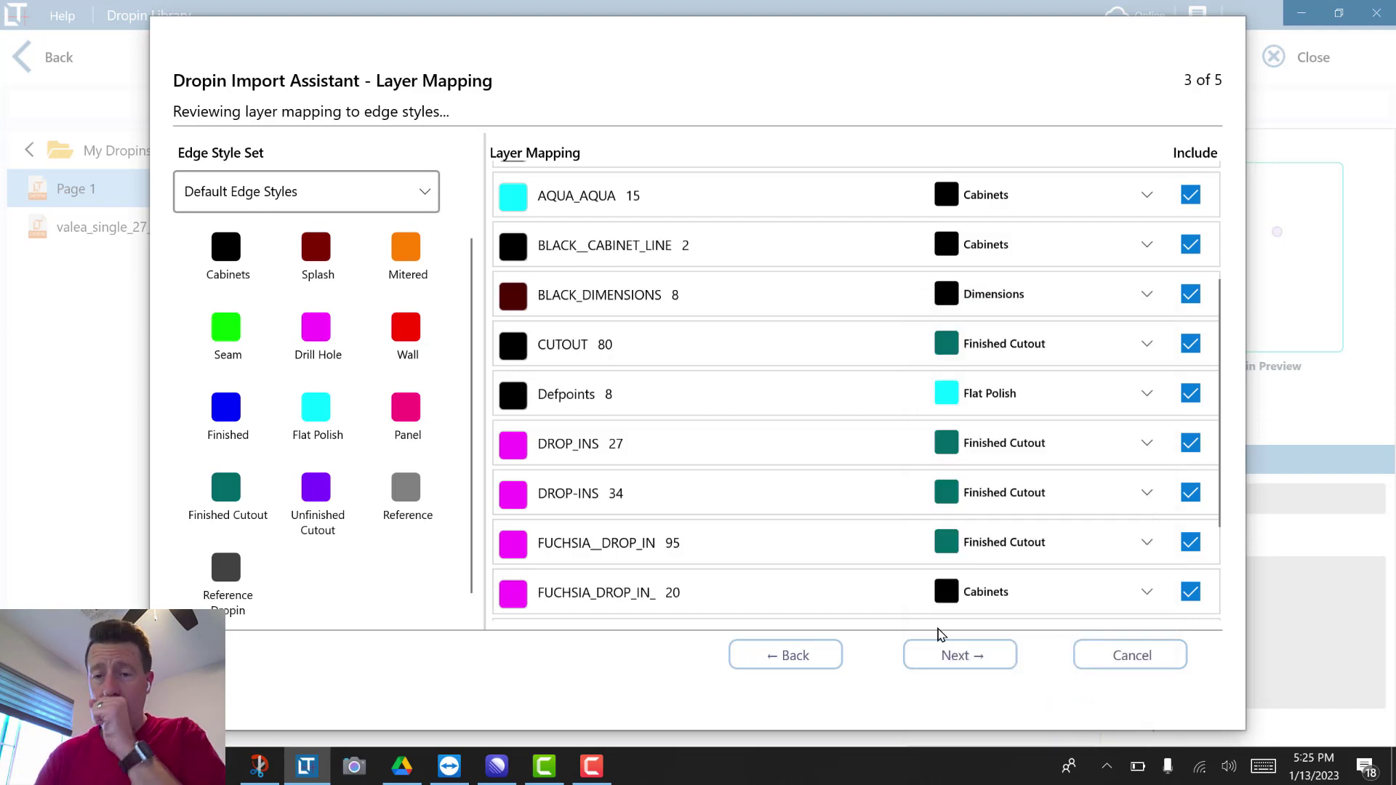
scroll(1105, 553, down, 4)
click(1139, 549)
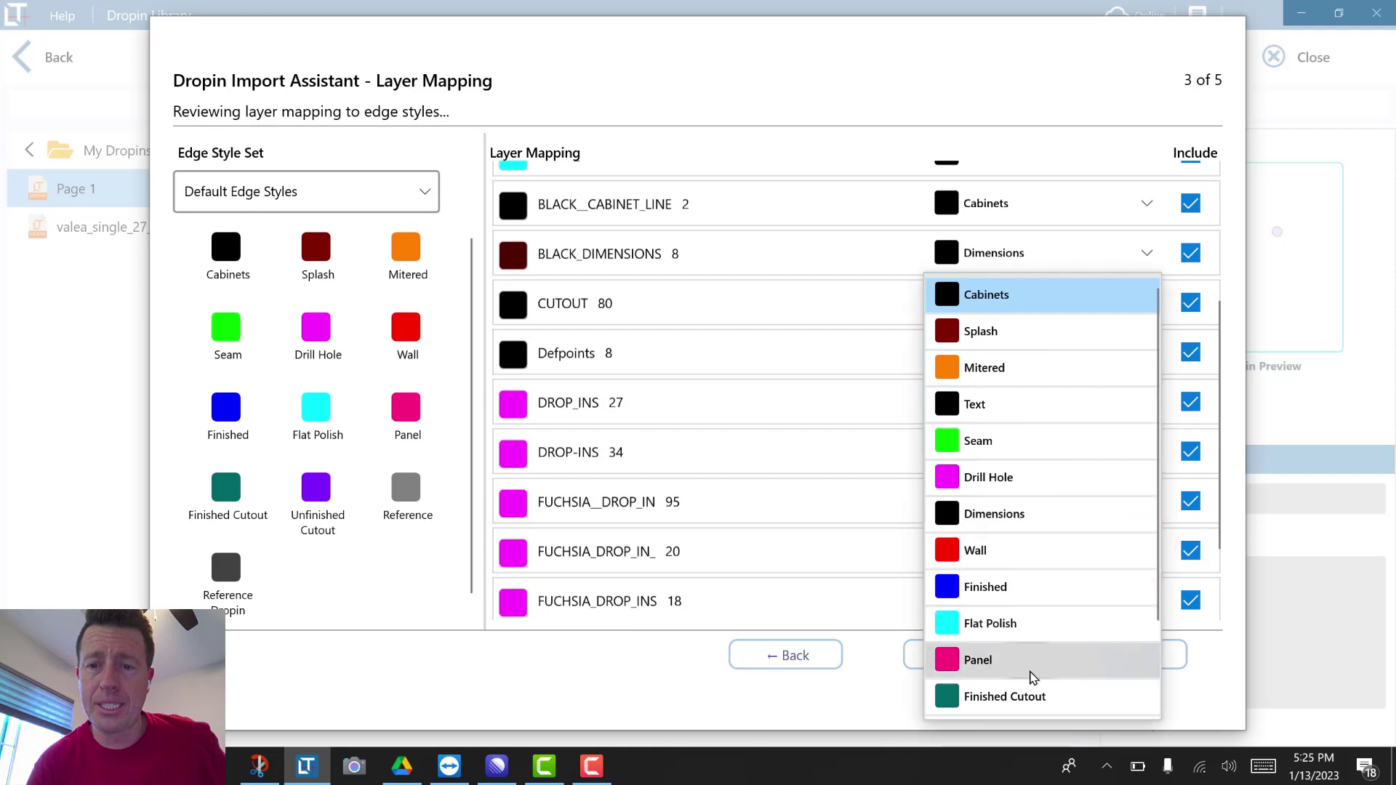
click(1029, 690)
Map the FUCHSIA_DROP_INS layer to Finished Cutout and set FUCHSIA_DROP_IN_ back to Finished Cutout.
scroll(996, 433, down, 2)
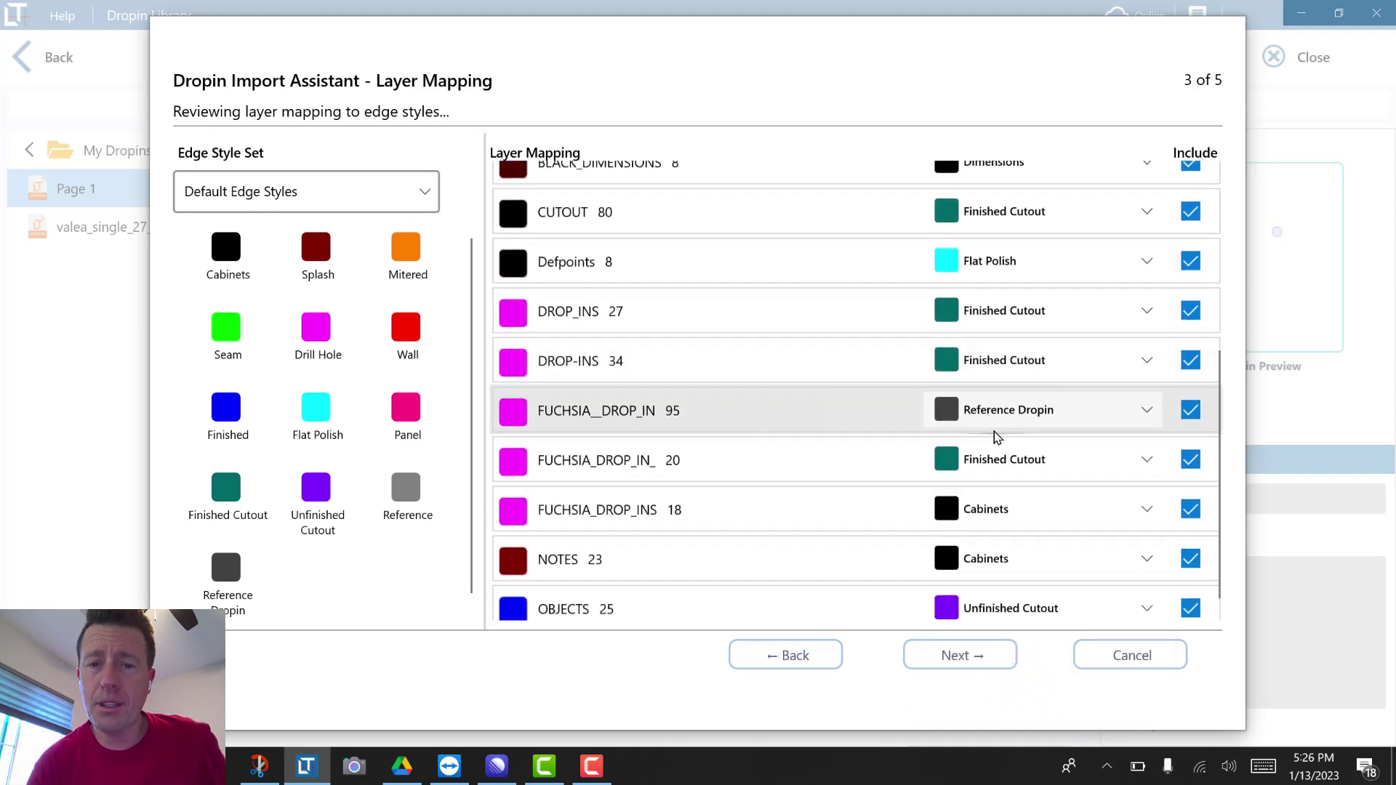
scroll(1004, 448, down, 1)
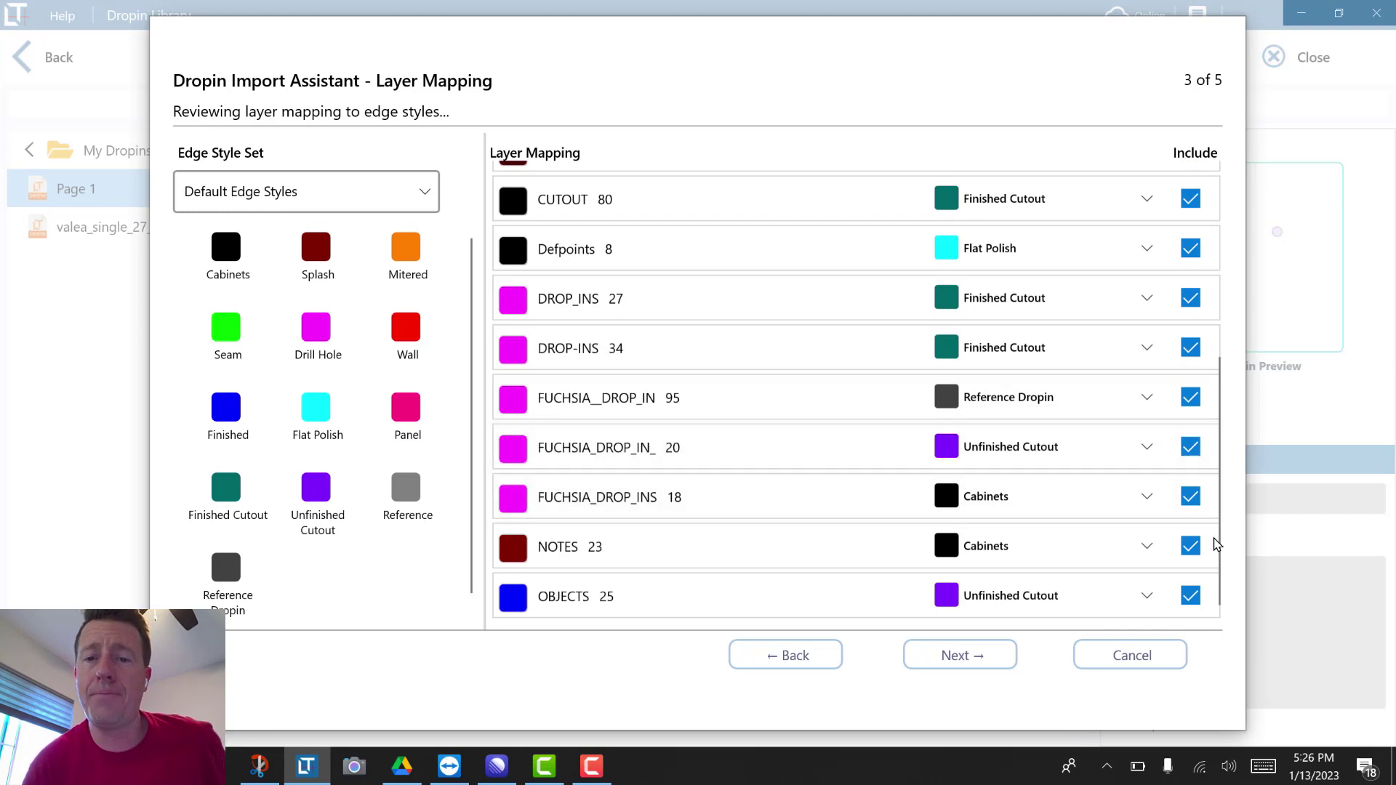
click(1156, 498)
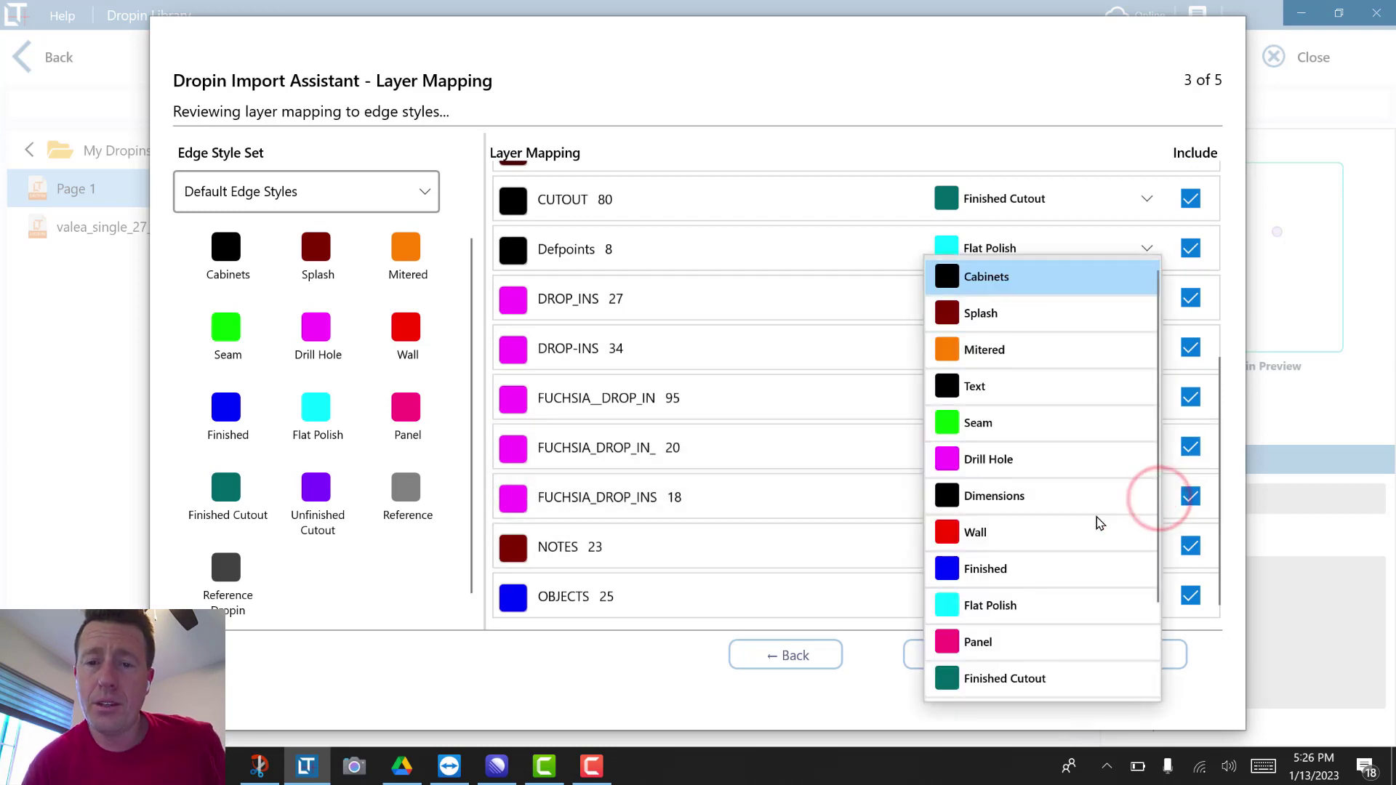
click(1062, 675)
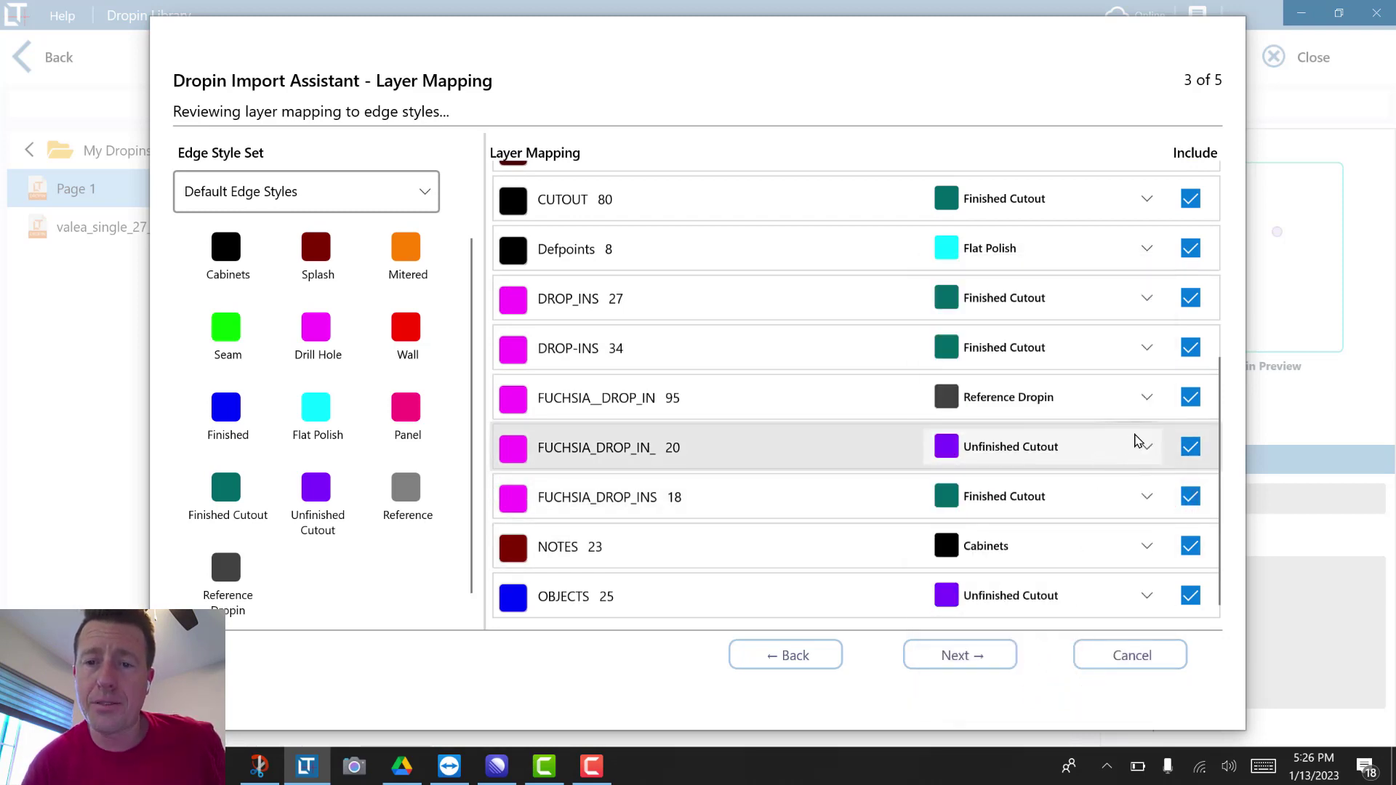
click(1137, 441)
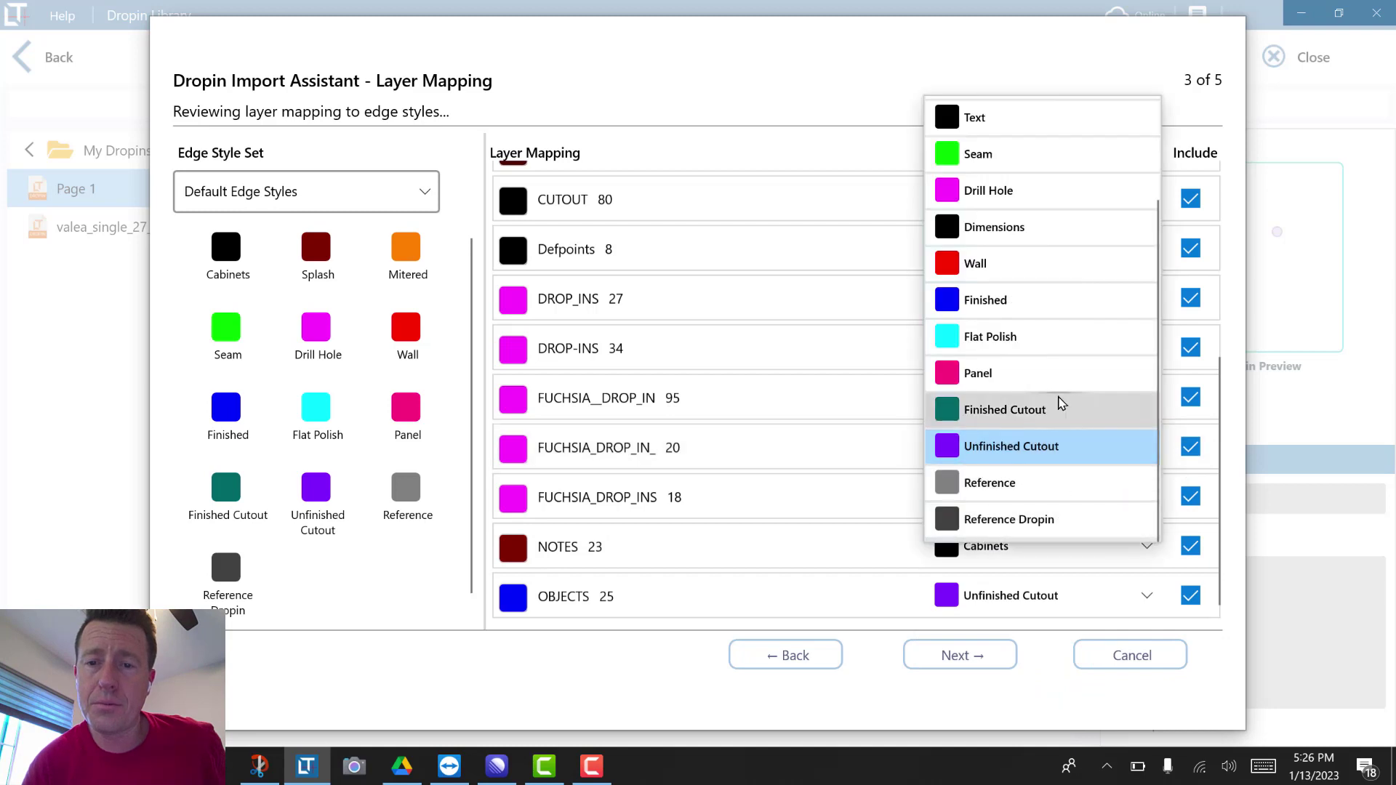
click(1062, 413)
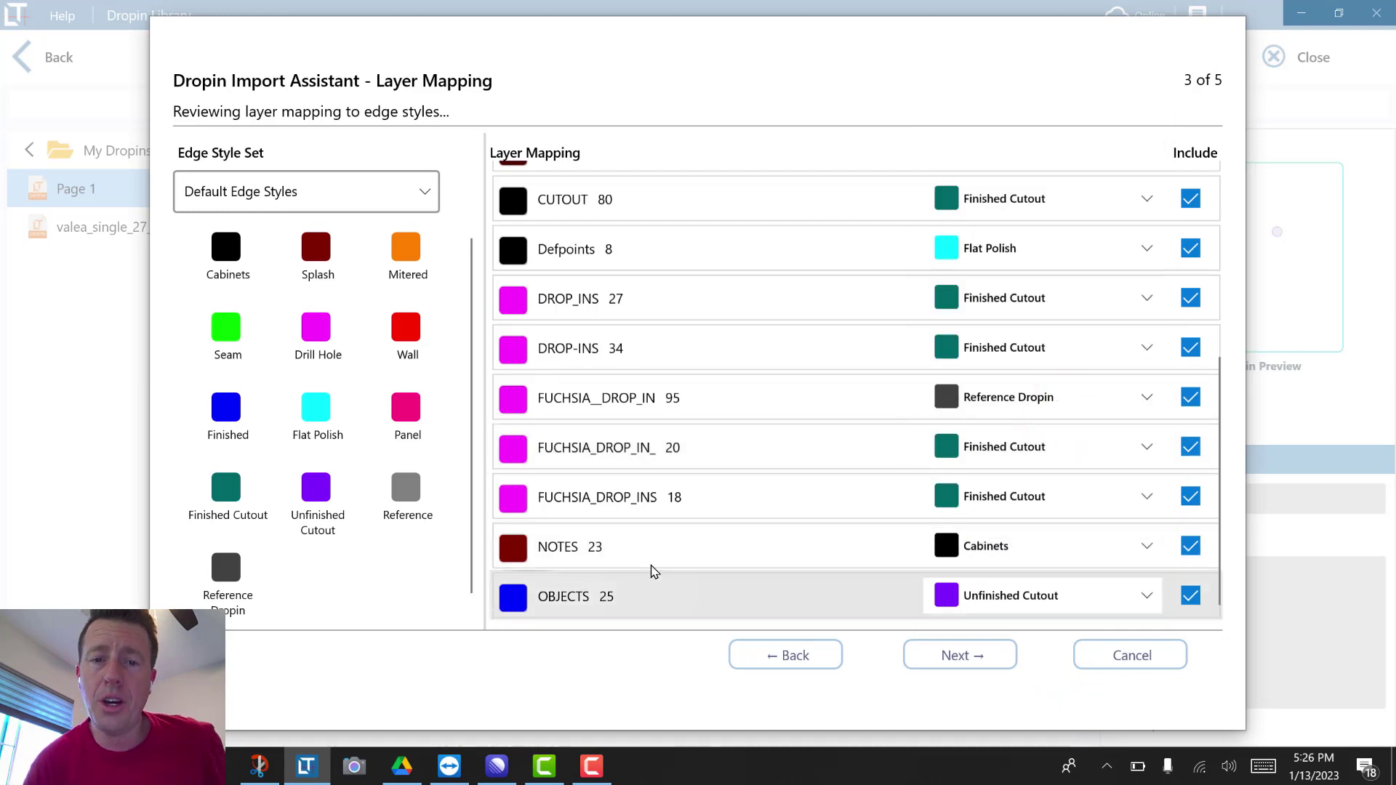
Map the NOTES layer to the Text edge style and the OBJECTS layer to Reference.
click(1049, 548)
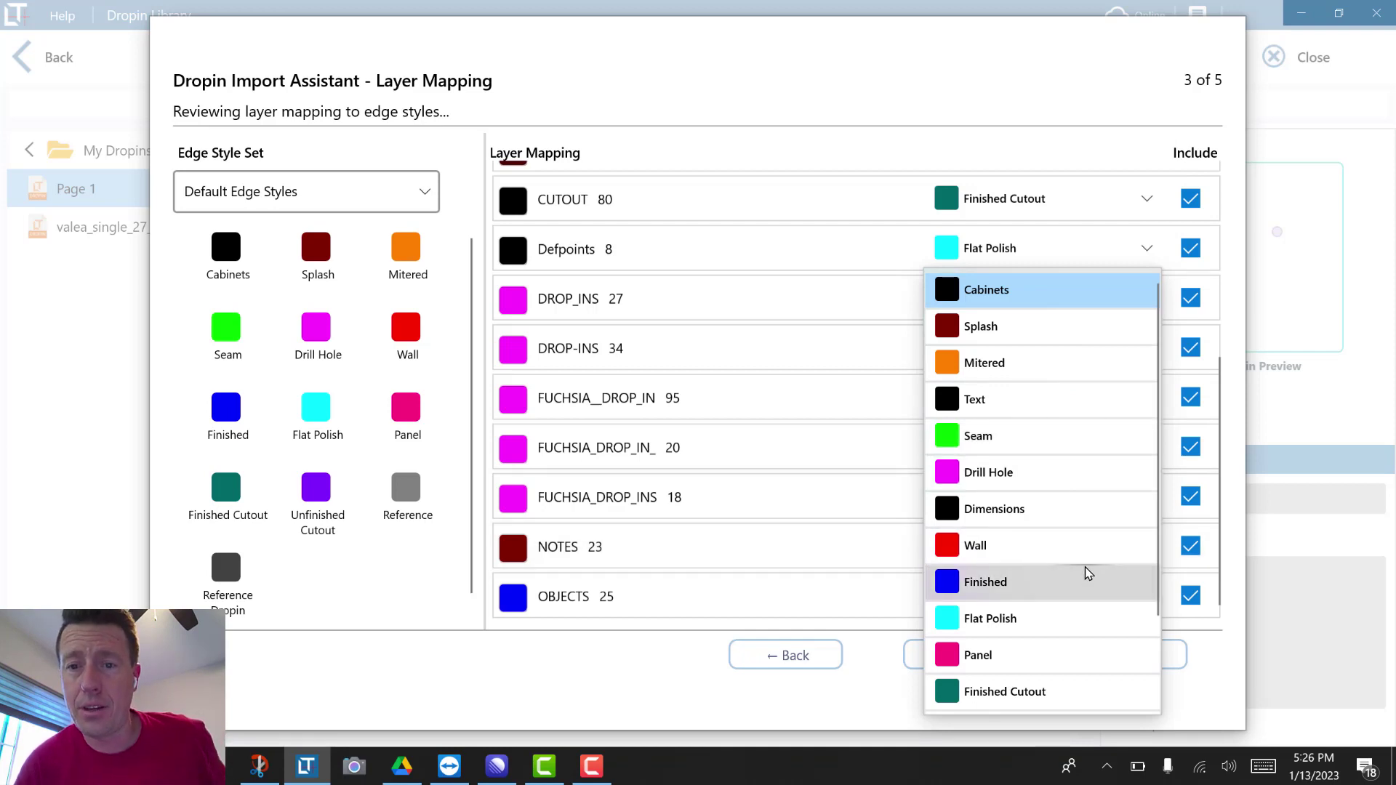
click(1018, 400)
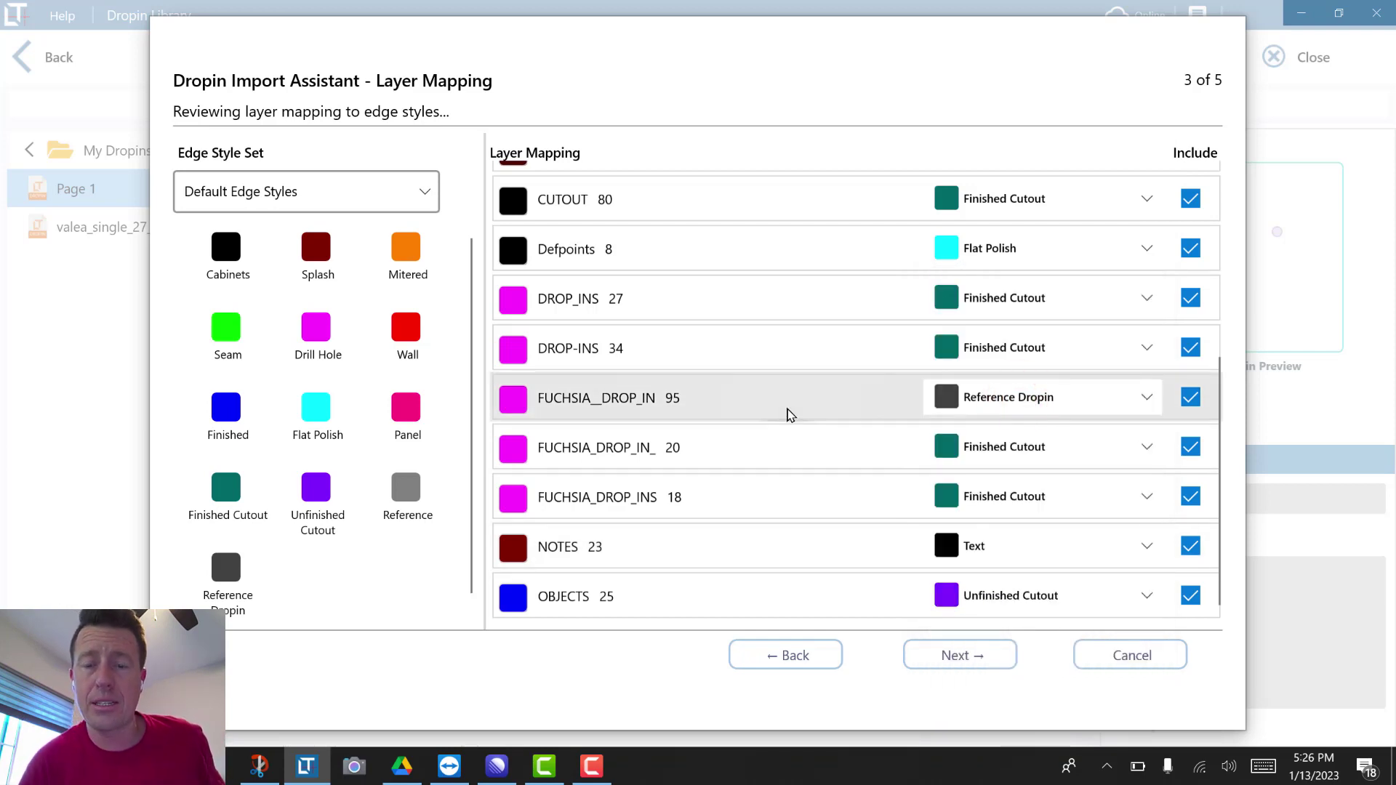
click(1143, 597)
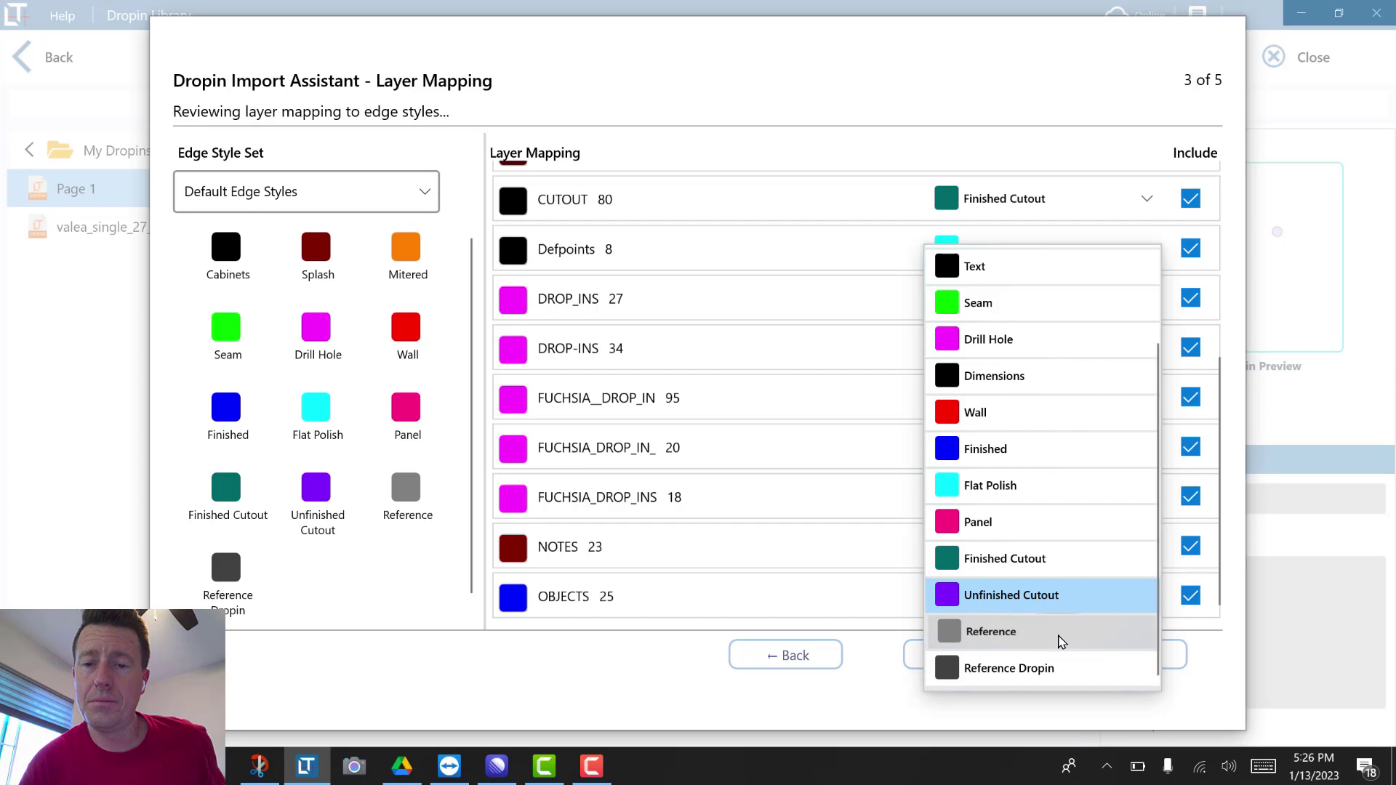
click(1062, 642)
Map the Defpoints layer to the Reference edge style.
scroll(1069, 519, up, 3)
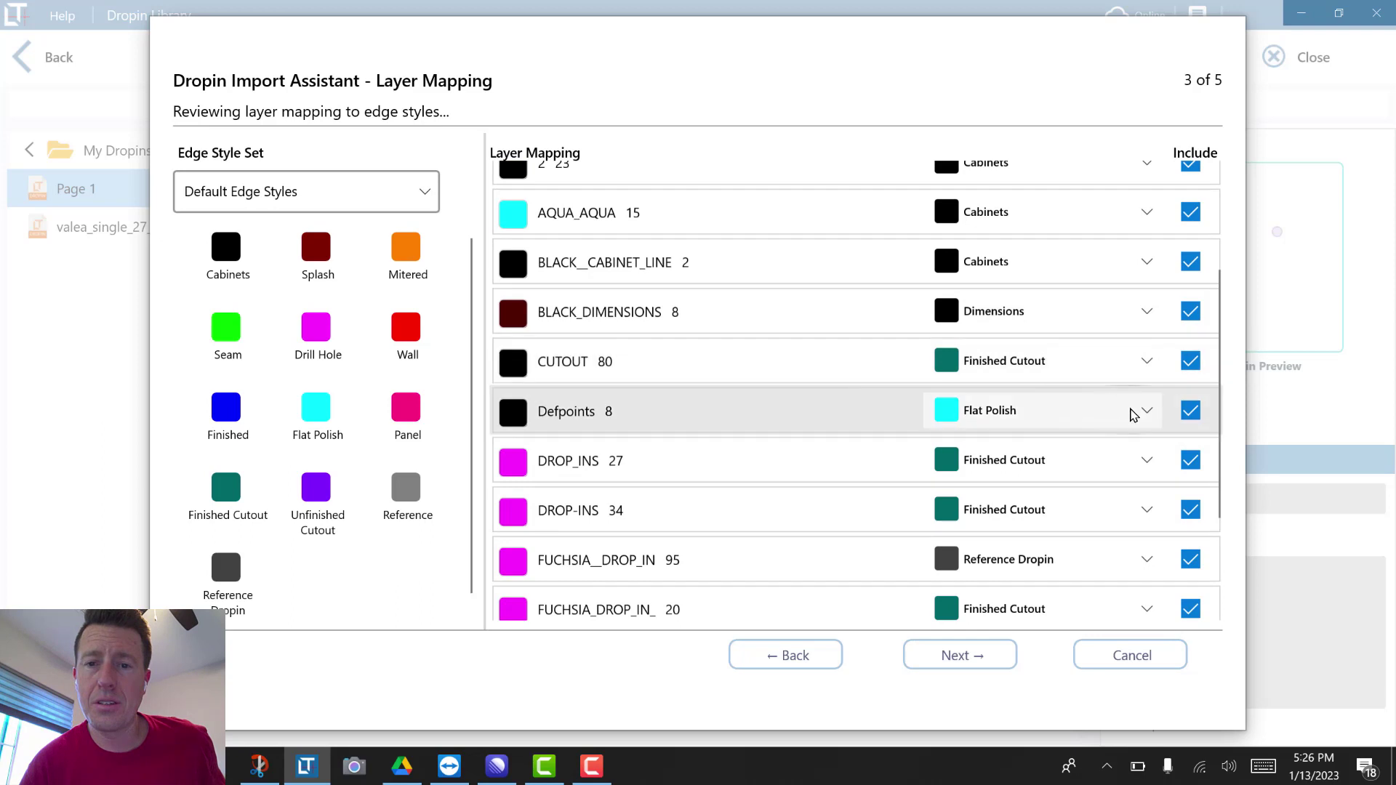
click(1129, 414)
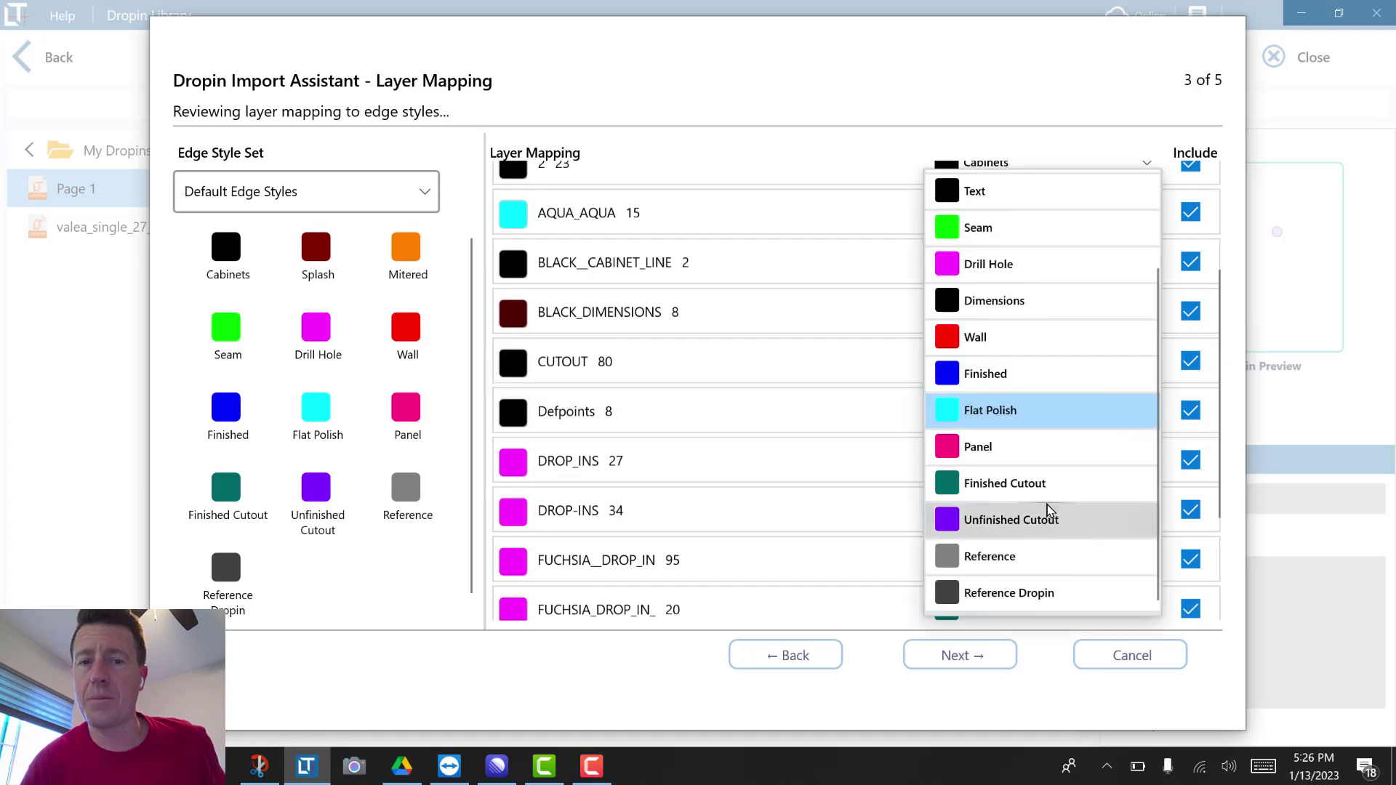
scroll(1047, 514, up, 1)
scroll(1057, 514, down, 1)
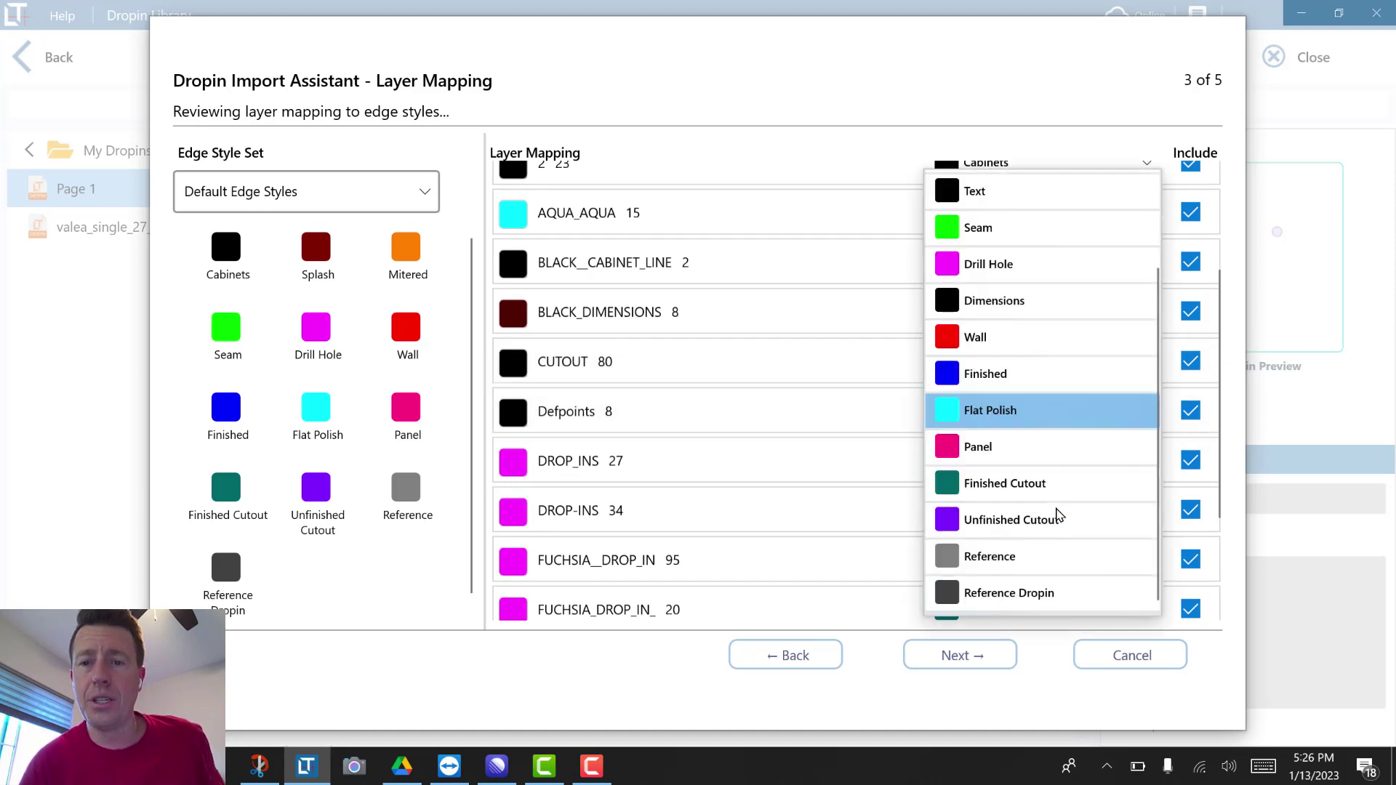
click(1042, 564)
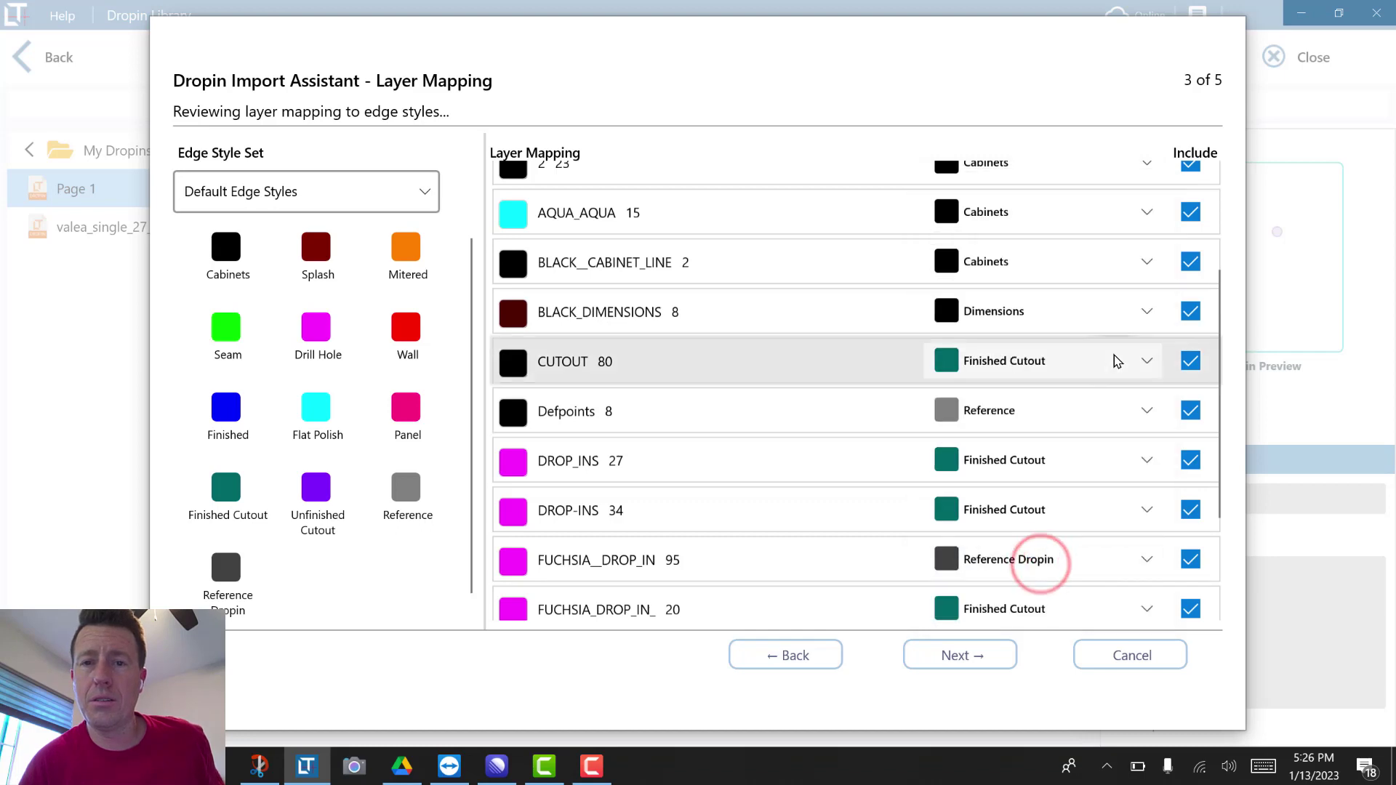
Map the _NOTES layer to the Text edge style.
scroll(1114, 369, up, 3)
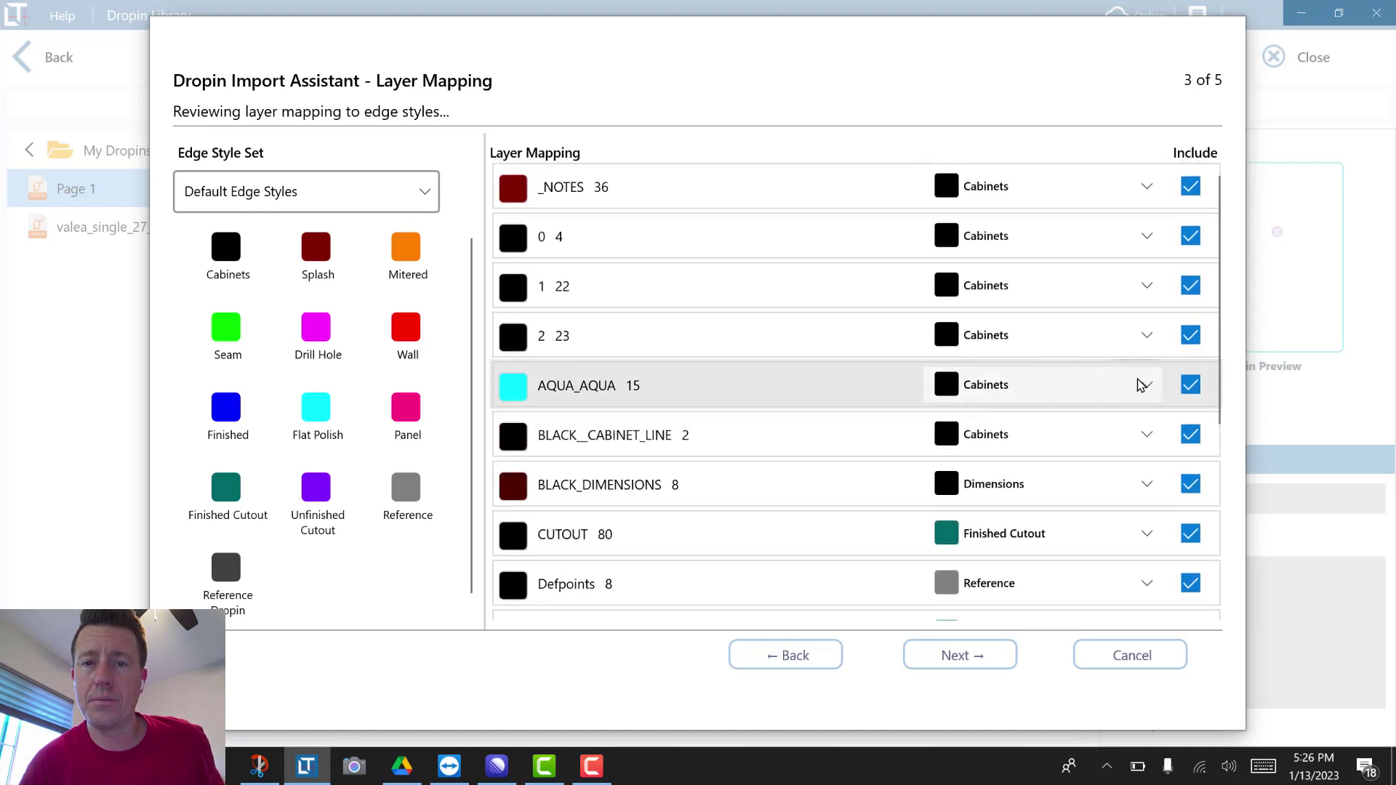
click(1147, 186)
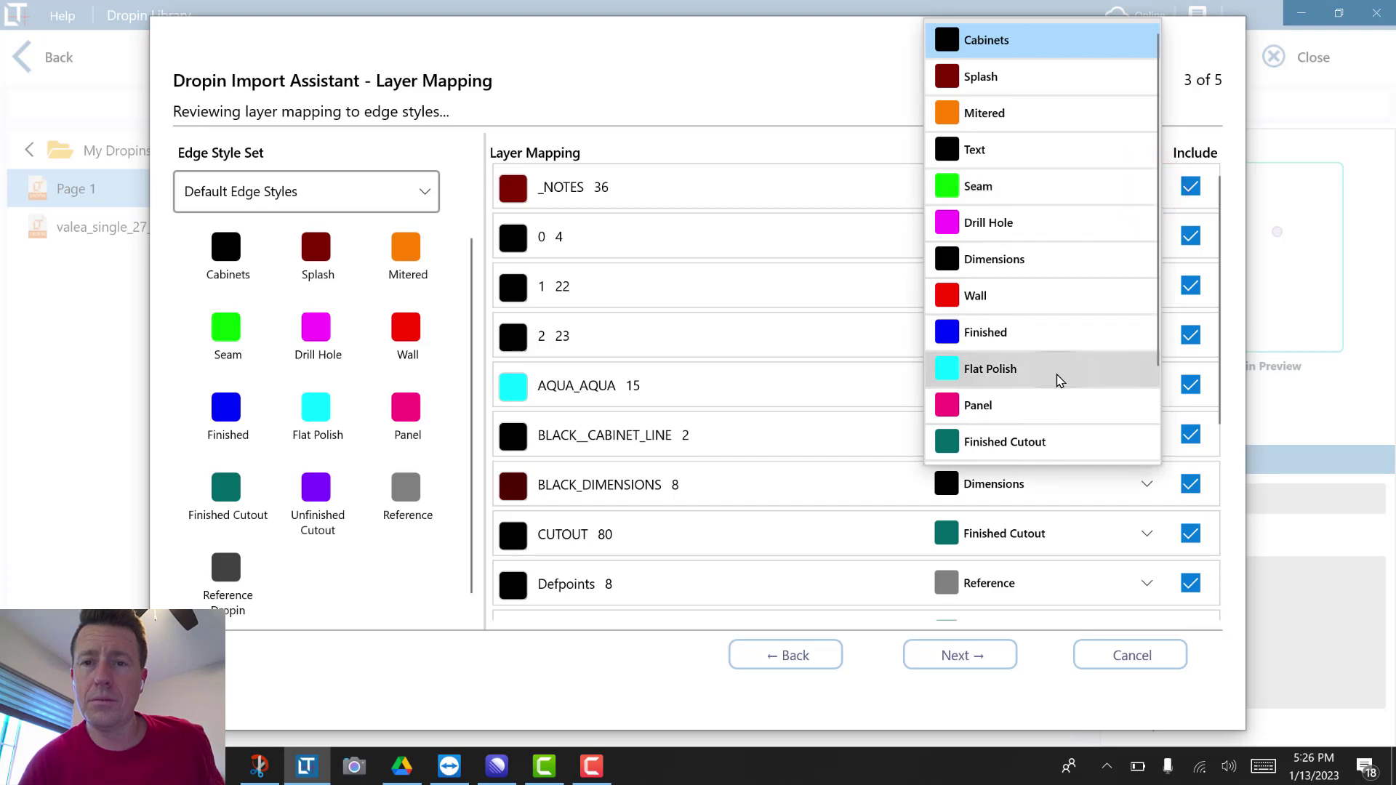
click(1099, 147)
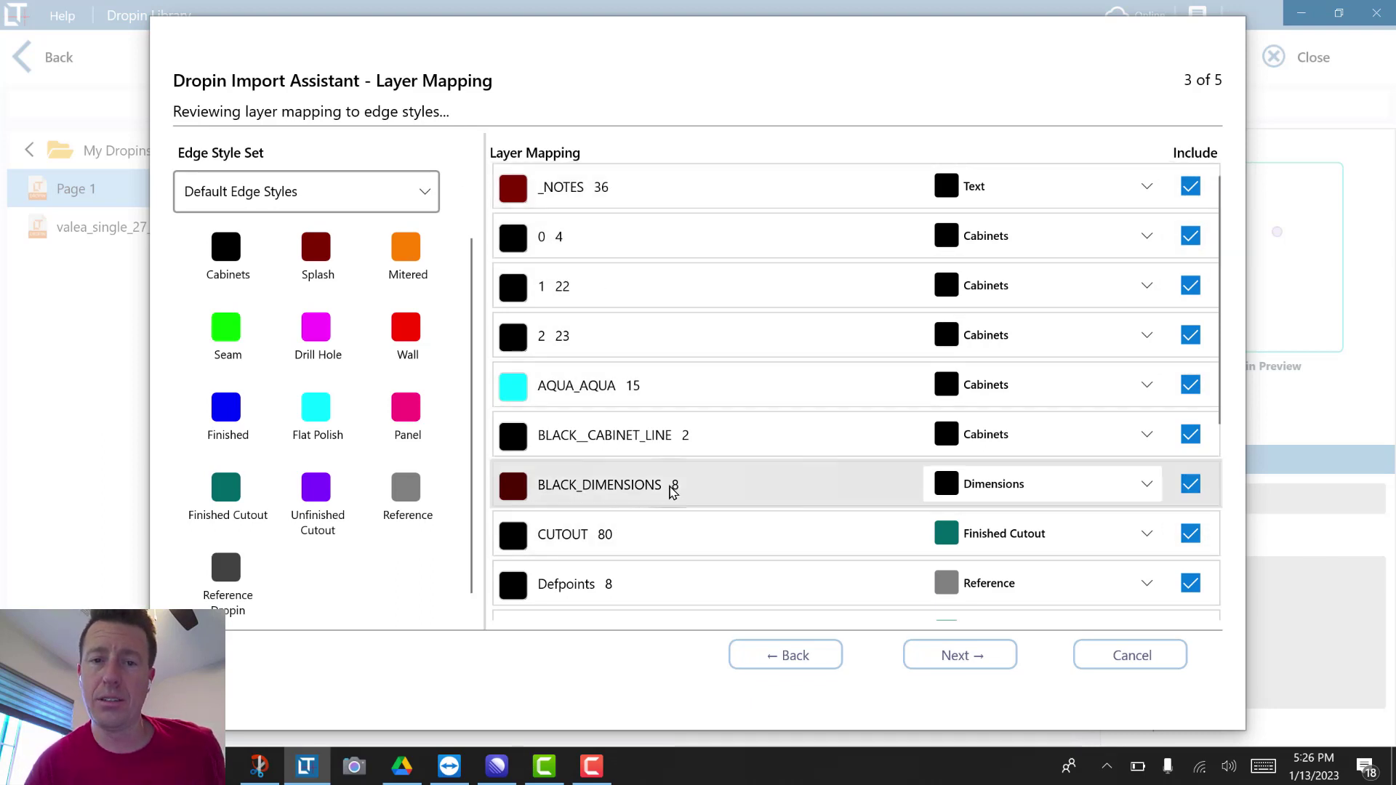
Exclude the layers 0, 1, 2, AQUA_AQUA, BLACK__CABINET_LINE and BLACK_DIMENSIONS from the import.
scroll(667, 490, down, 2)
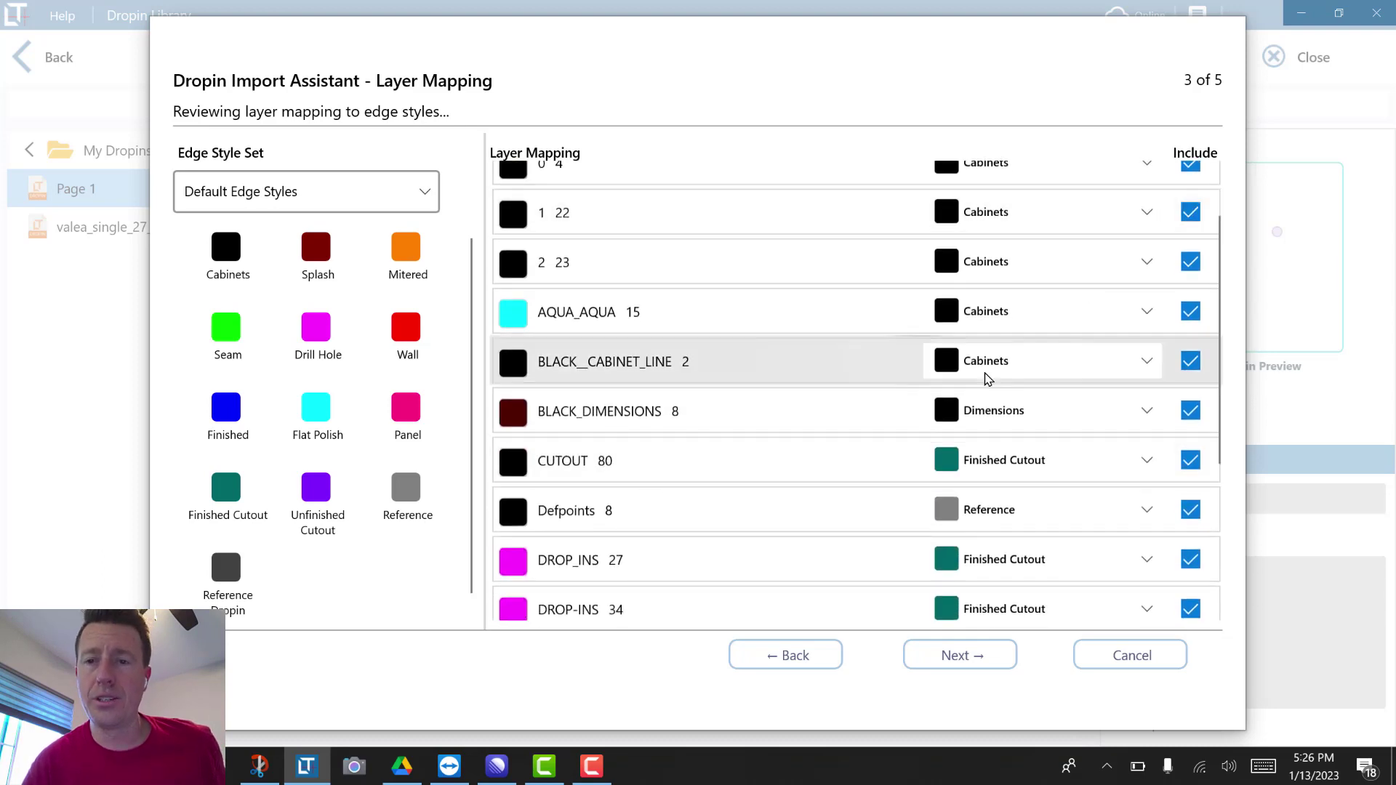
scroll(1016, 436, up, 2)
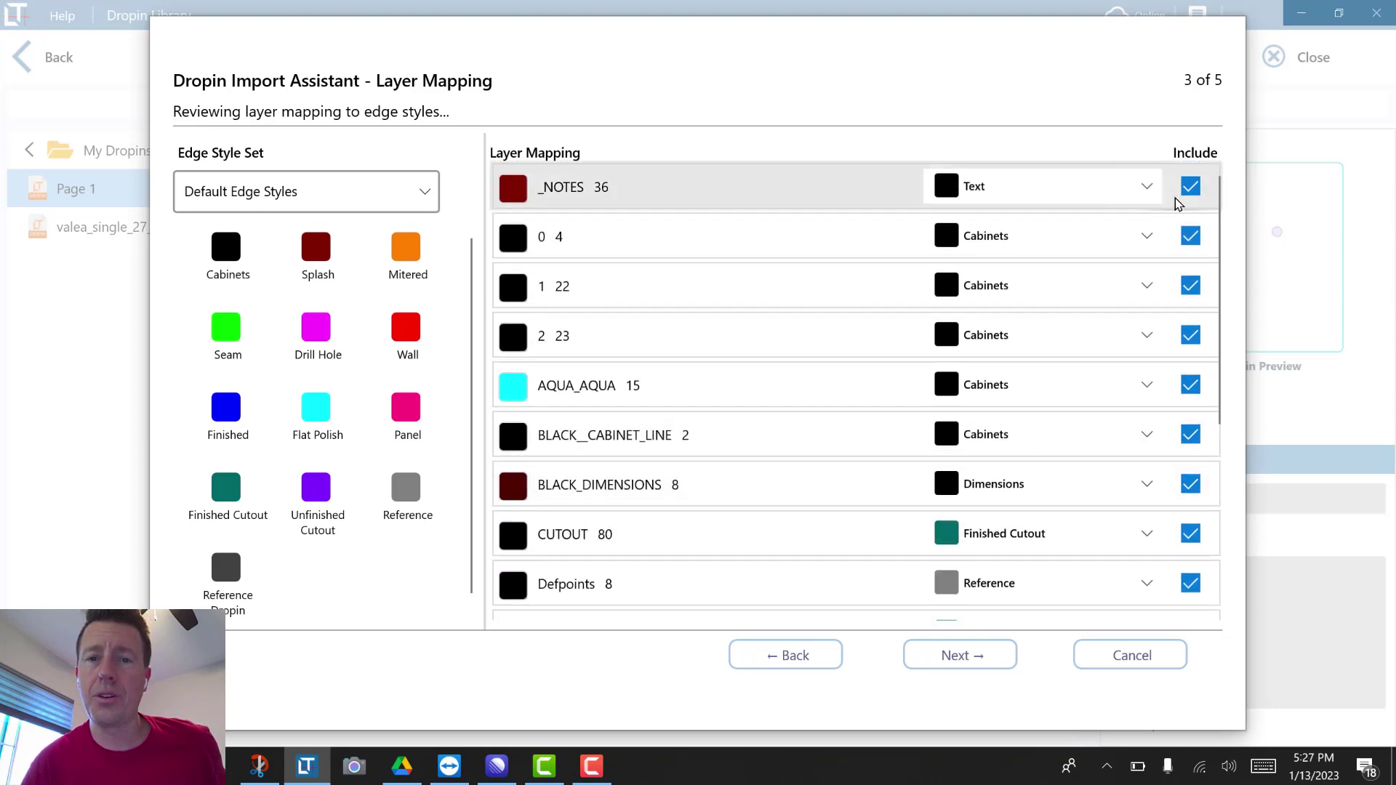
click(1195, 285)
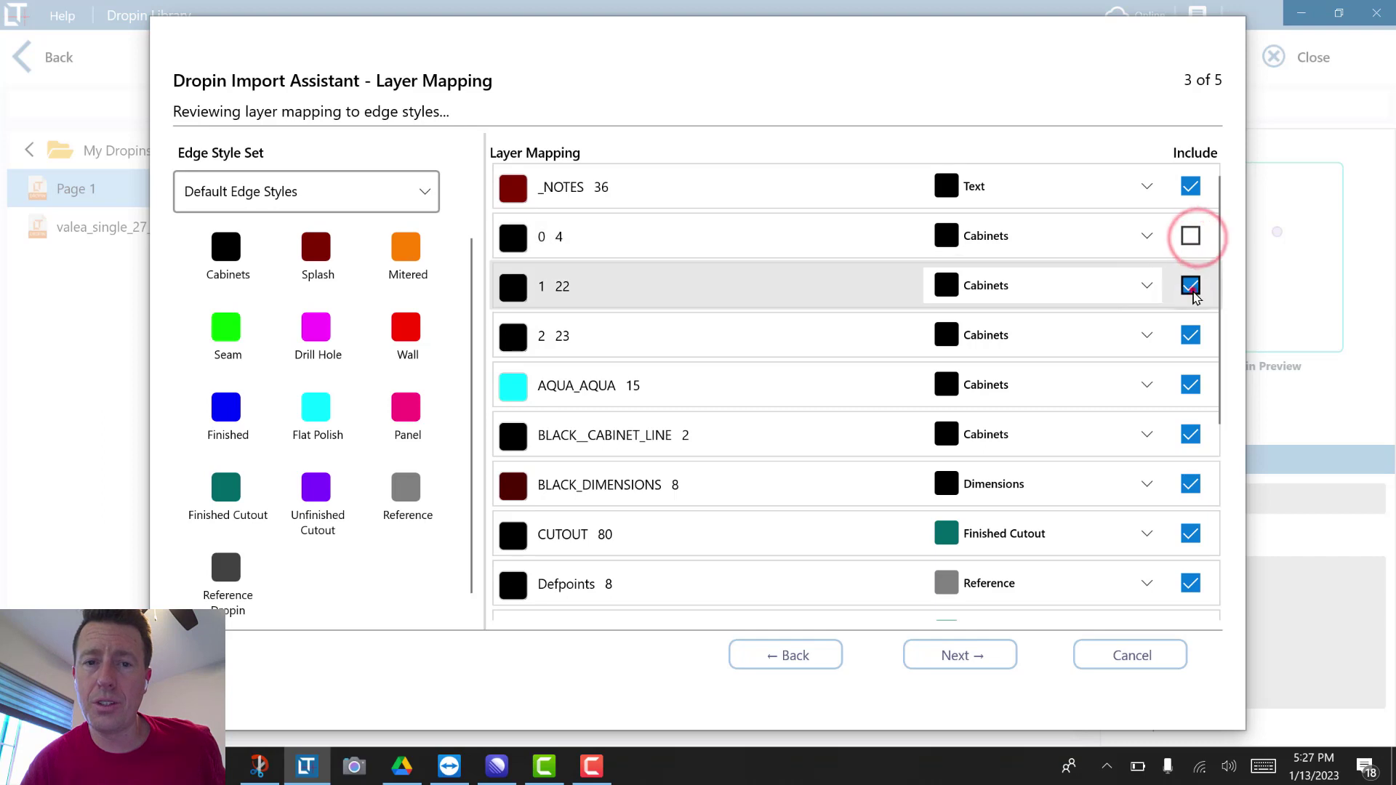
click(1194, 337)
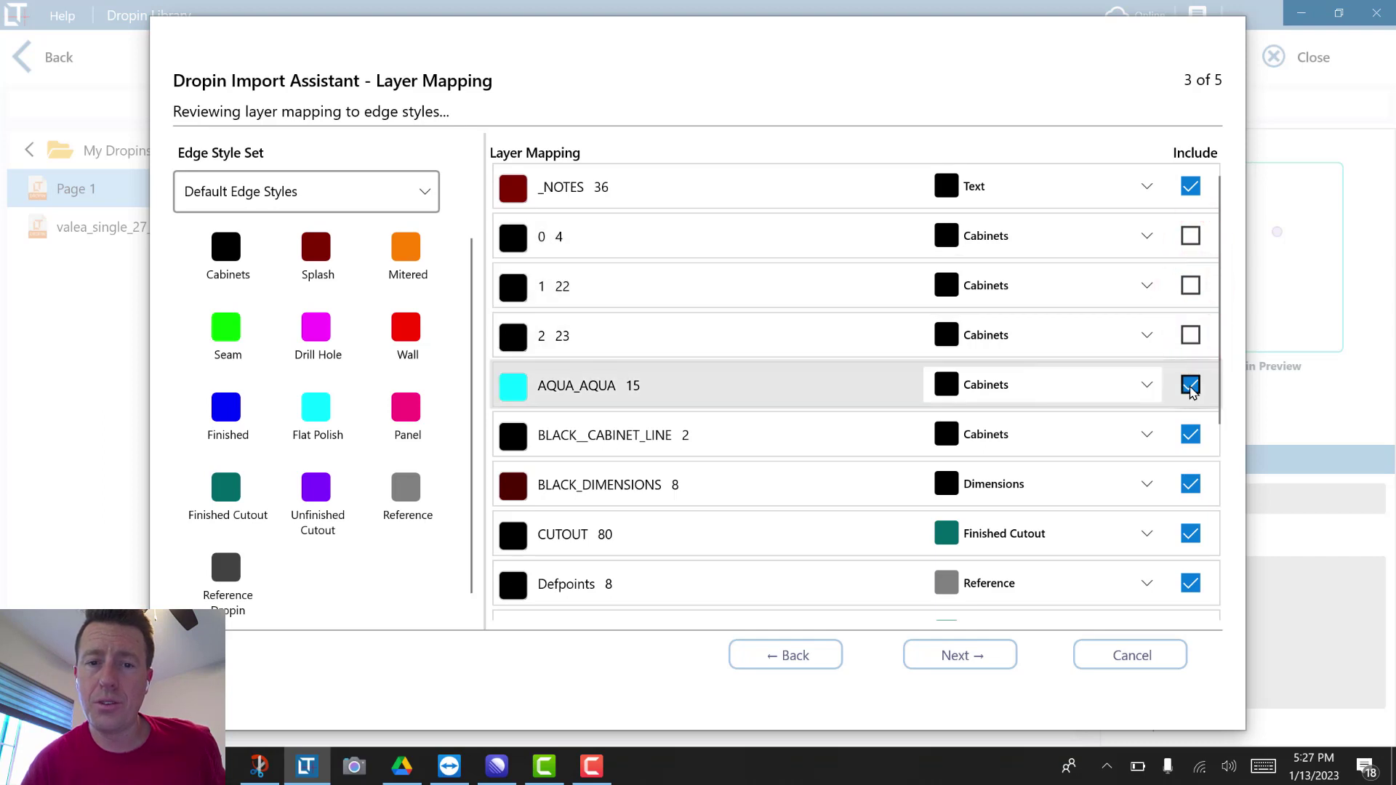
click(1191, 385)
click(1190, 435)
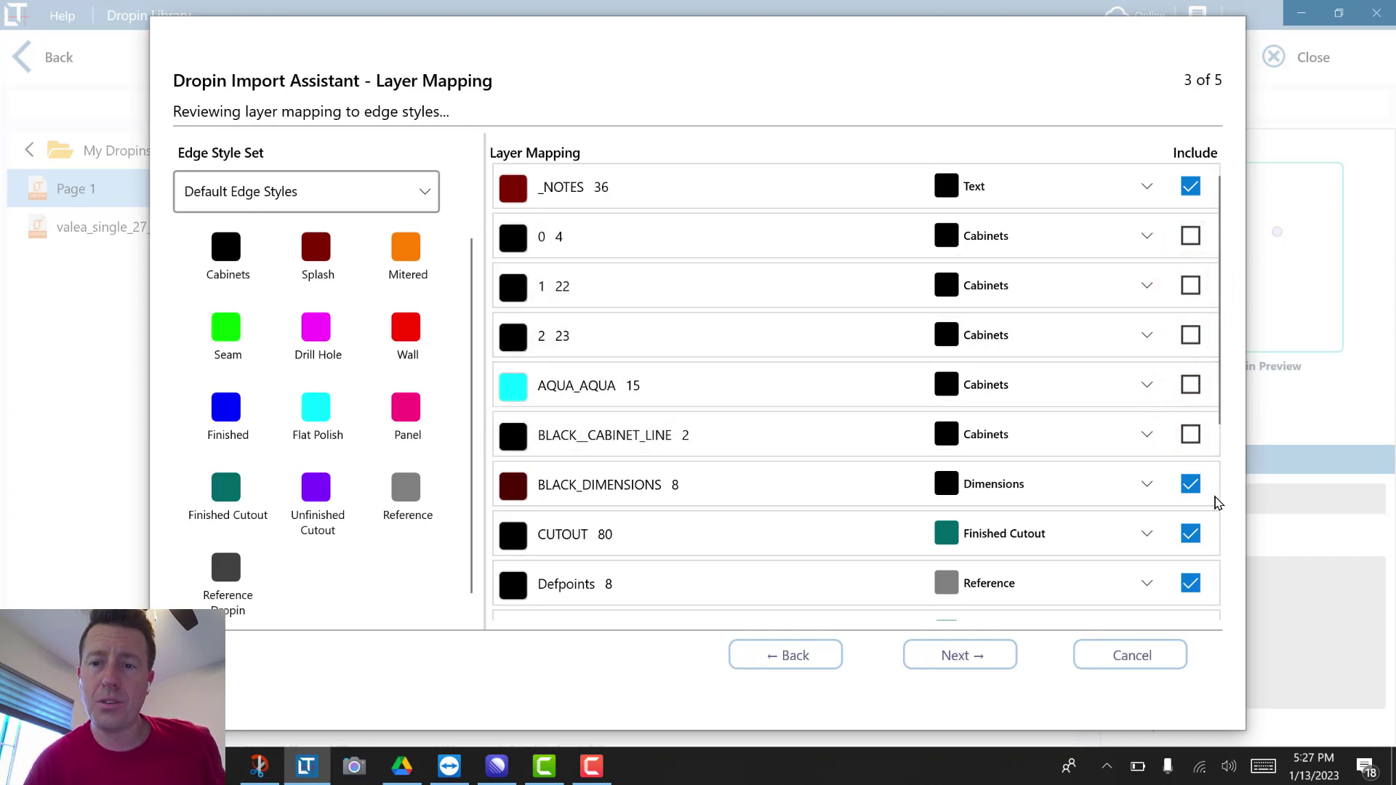
click(1190, 484)
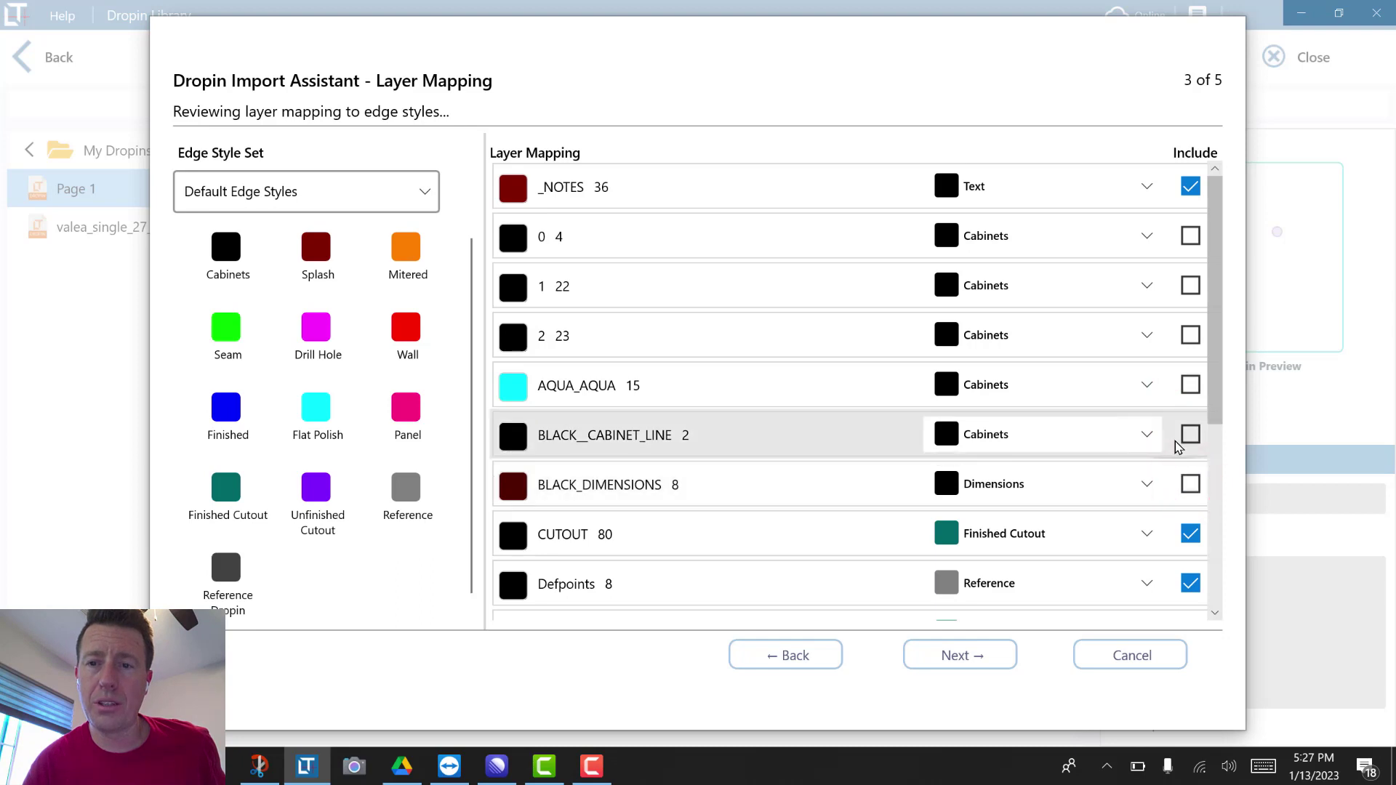
Exclude the Defpoints and OBJECTS layers from the import, keeping CUTOUT and the drop-in layers included.
scroll(1178, 447, down, 1)
scroll(1178, 446, up, 1)
scroll(1178, 446, down, 1)
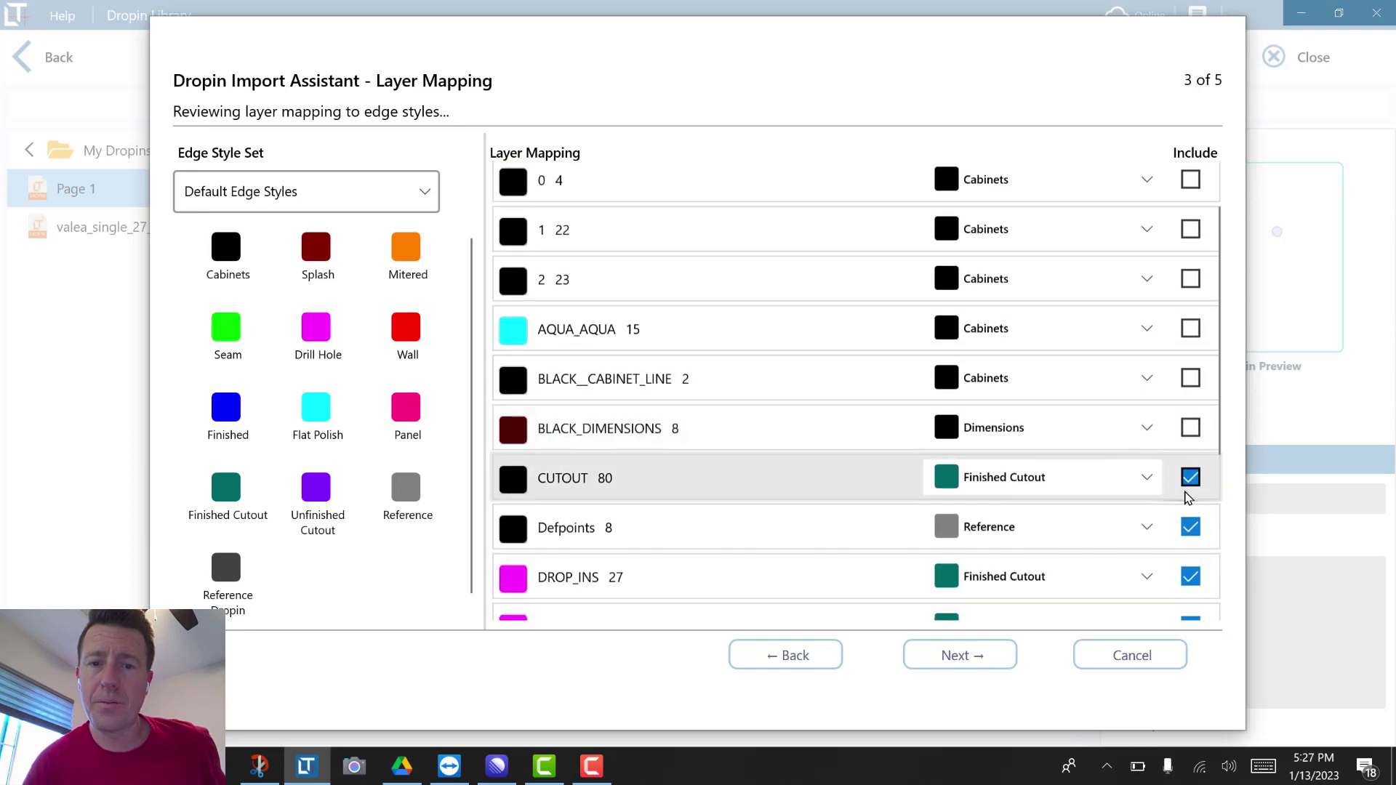
click(1191, 527)
scroll(1178, 477, down, 5)
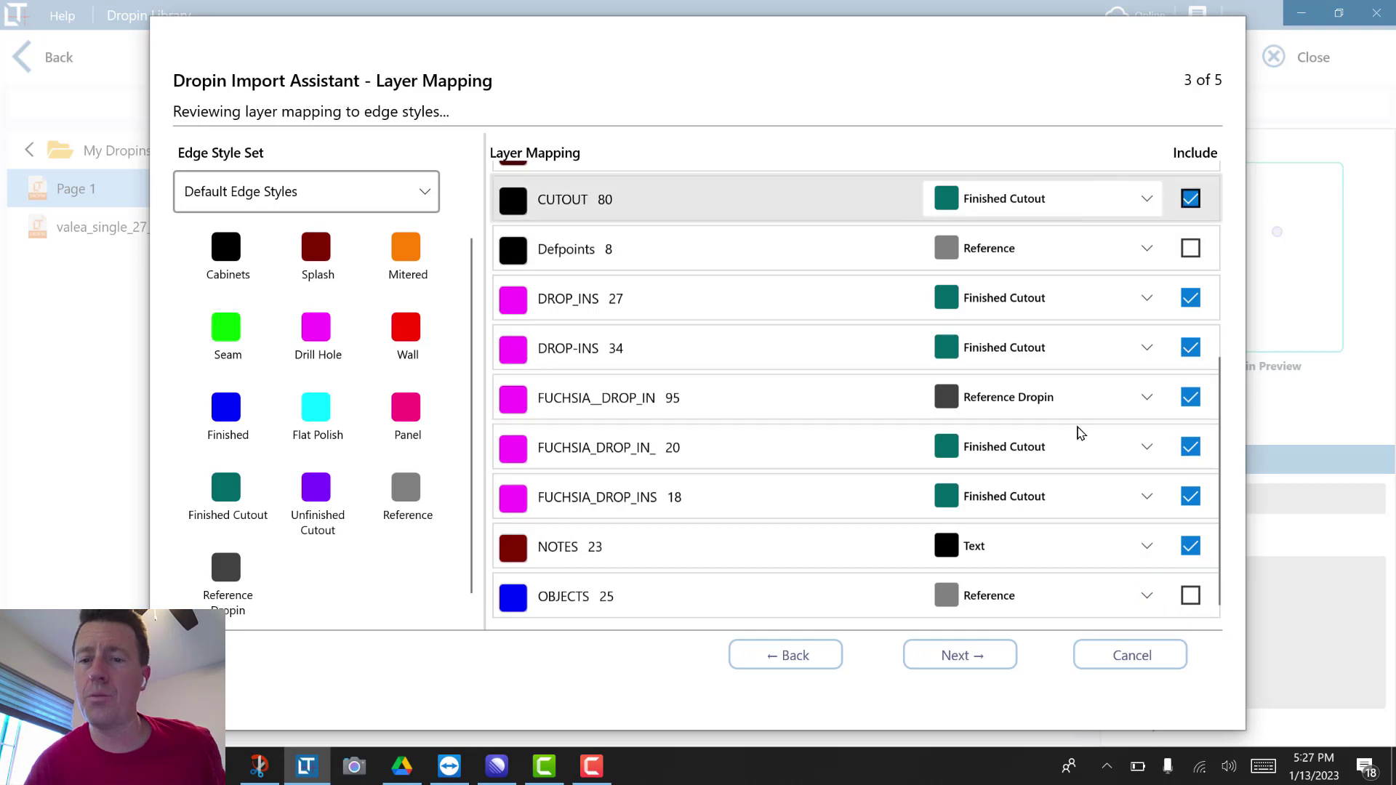
Run the import with this layer mapping and finish the assistant from its Summary page.
click(957, 658)
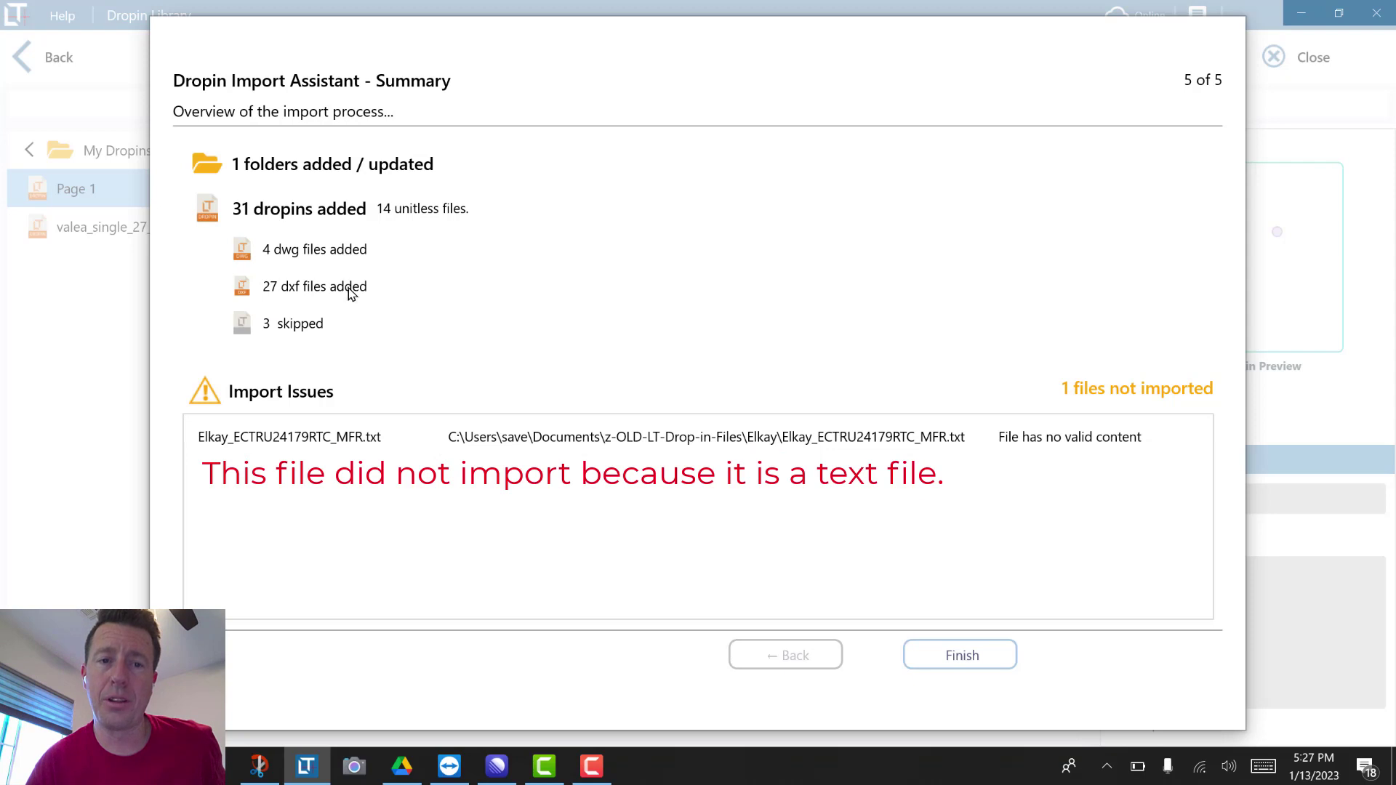
click(955, 657)
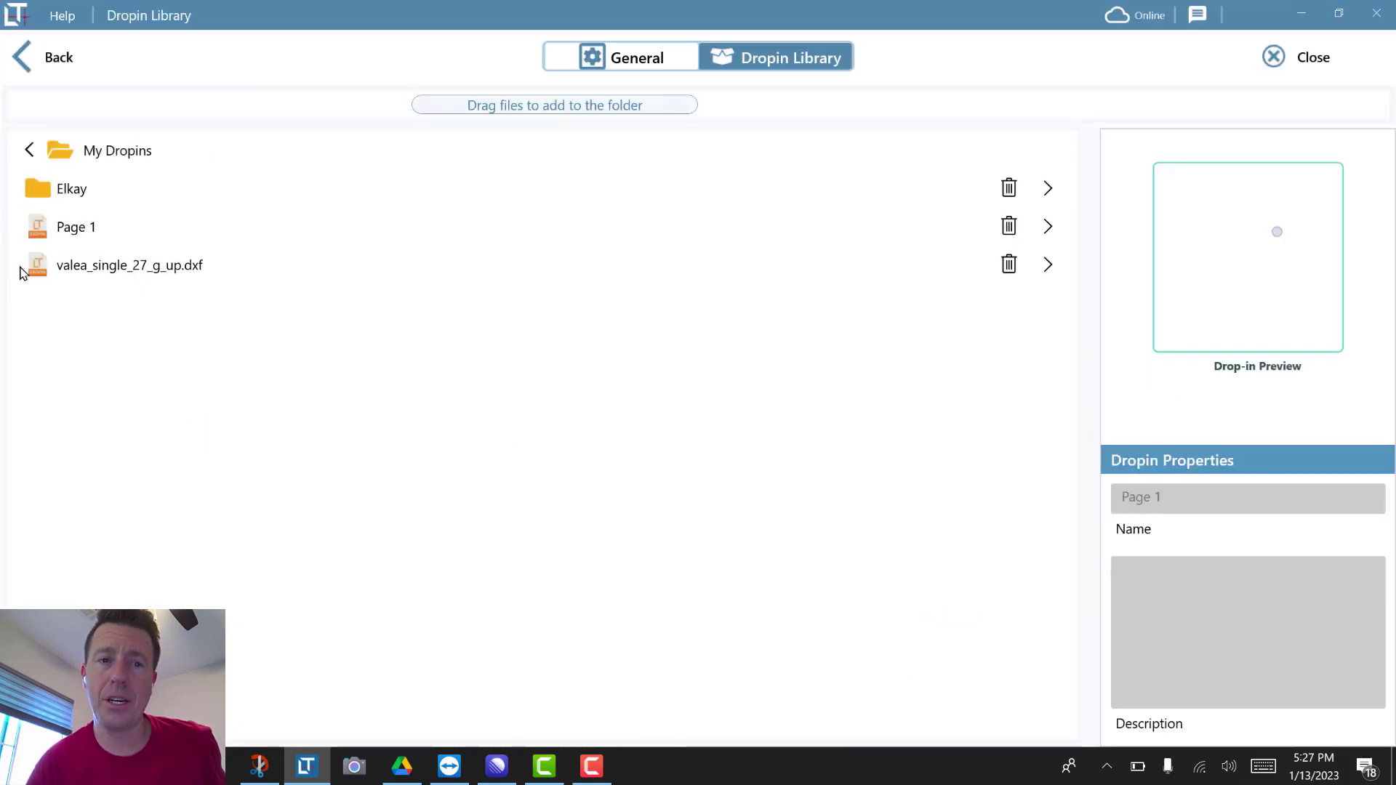
Open the imported Elkay folder and preview several dropins, including Elkay_ELGU2522 and Elkay_ELUH3220_MFR_Neg.
click(56, 190)
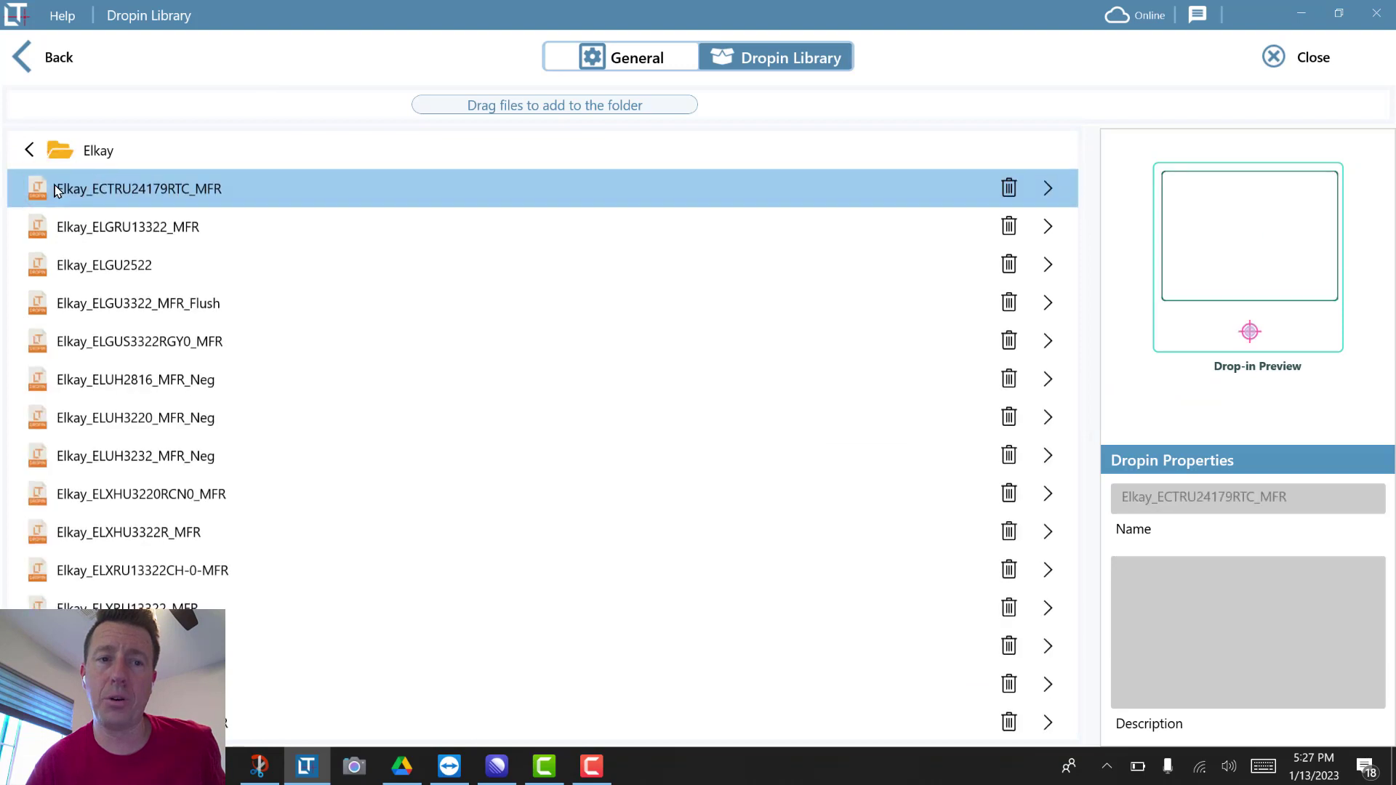
click(145, 264)
click(136, 329)
click(151, 382)
click(156, 455)
click(155, 532)
click(163, 402)
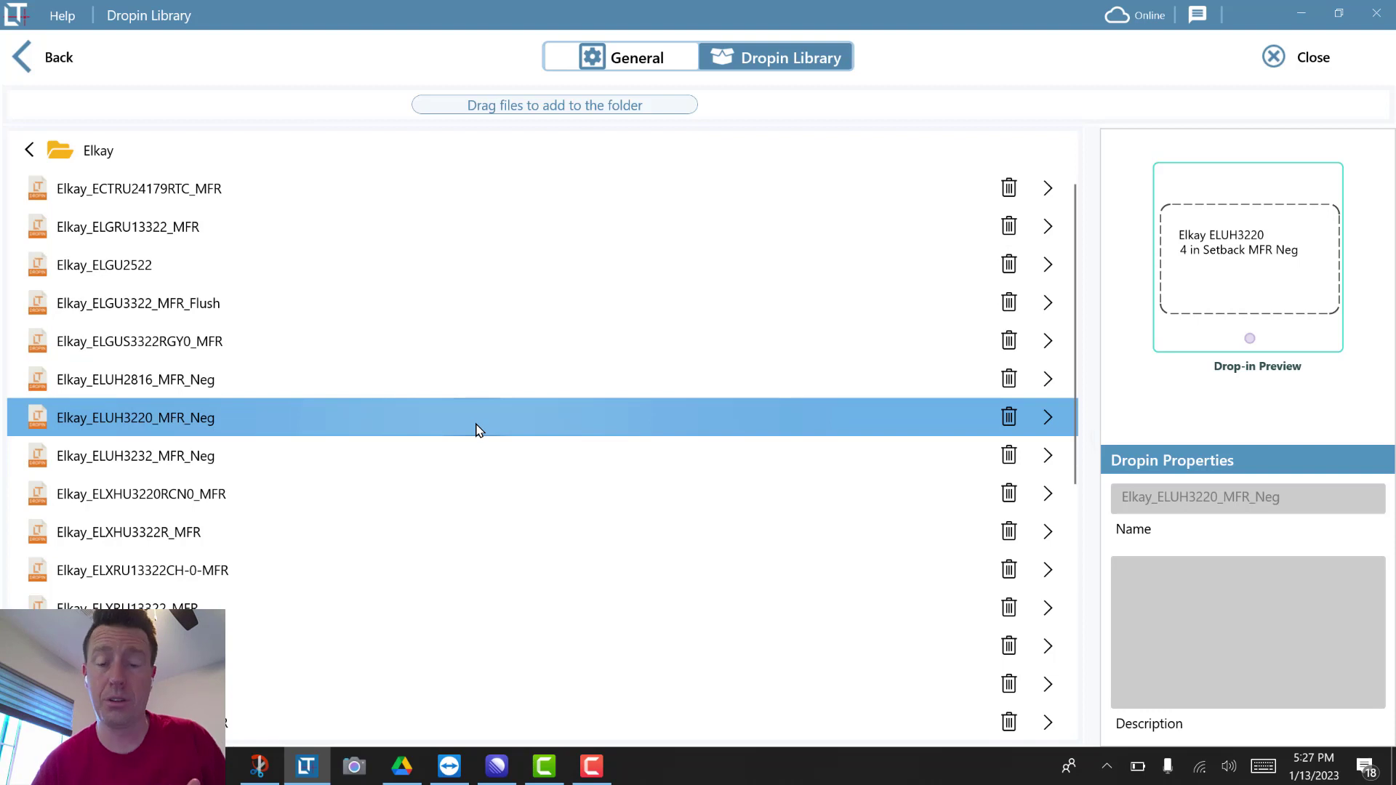
Switch to File Explorer and open the source Elkay folder in z-OLD-LT-Drop-in-Files to review its original files.
click(211, 766)
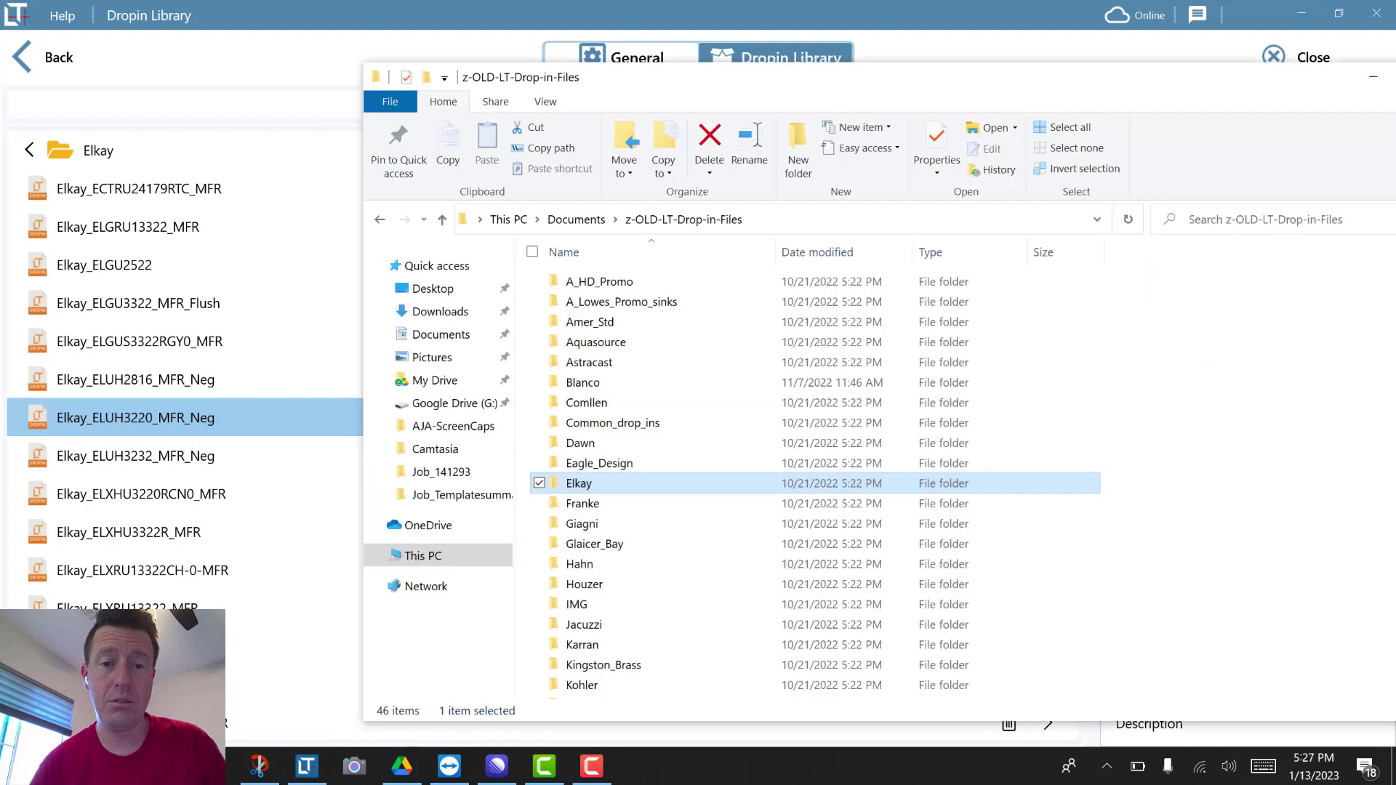
double_click(563, 483)
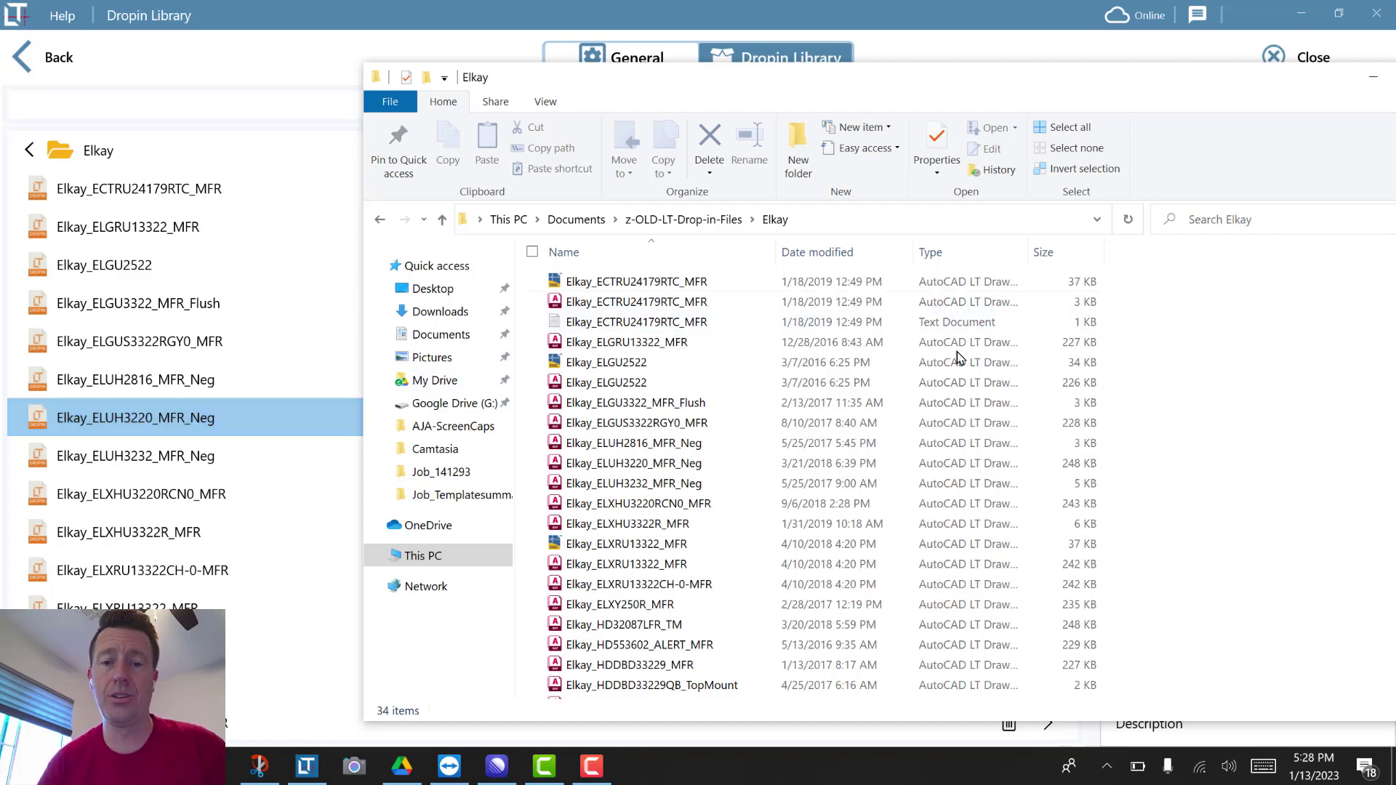
mouse_move(607, 776)
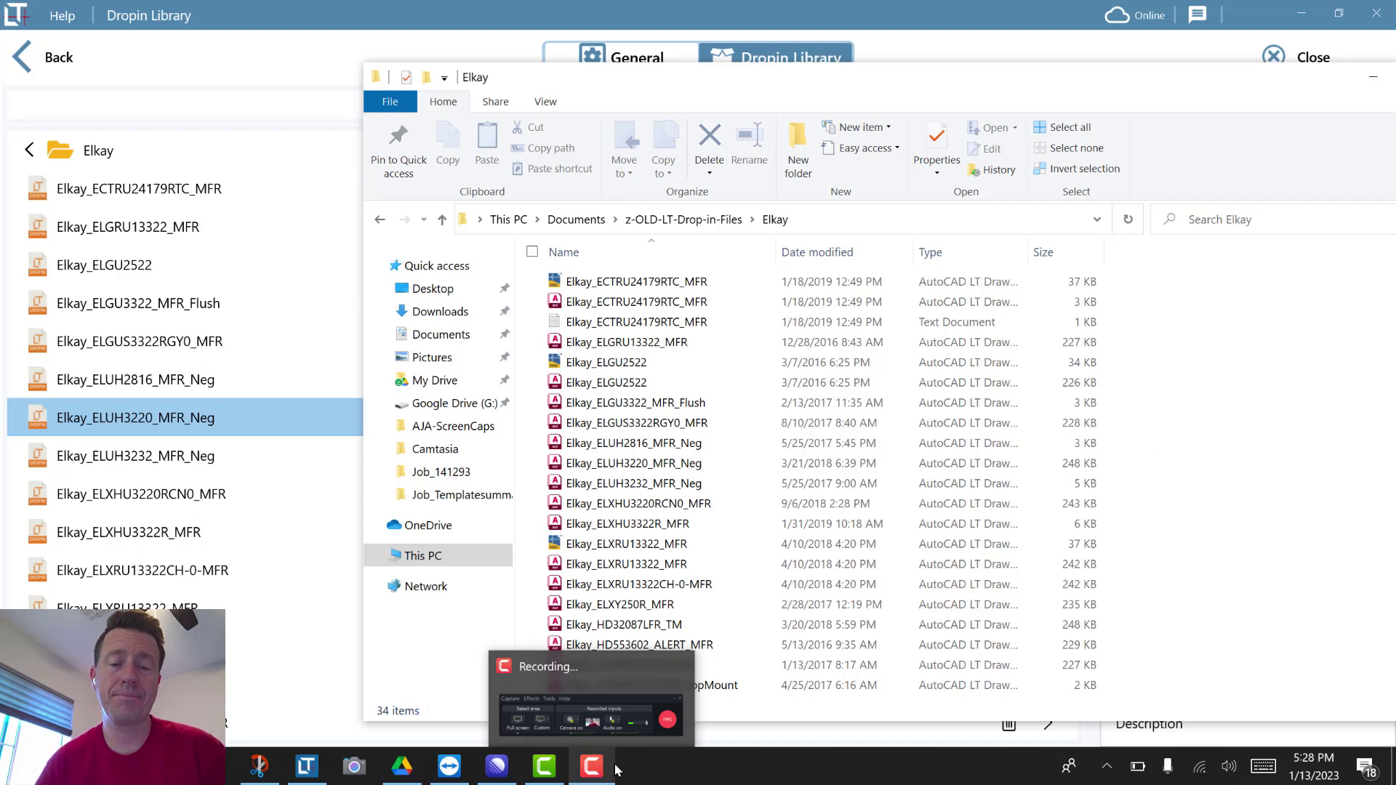
mouse_move(663, 720)
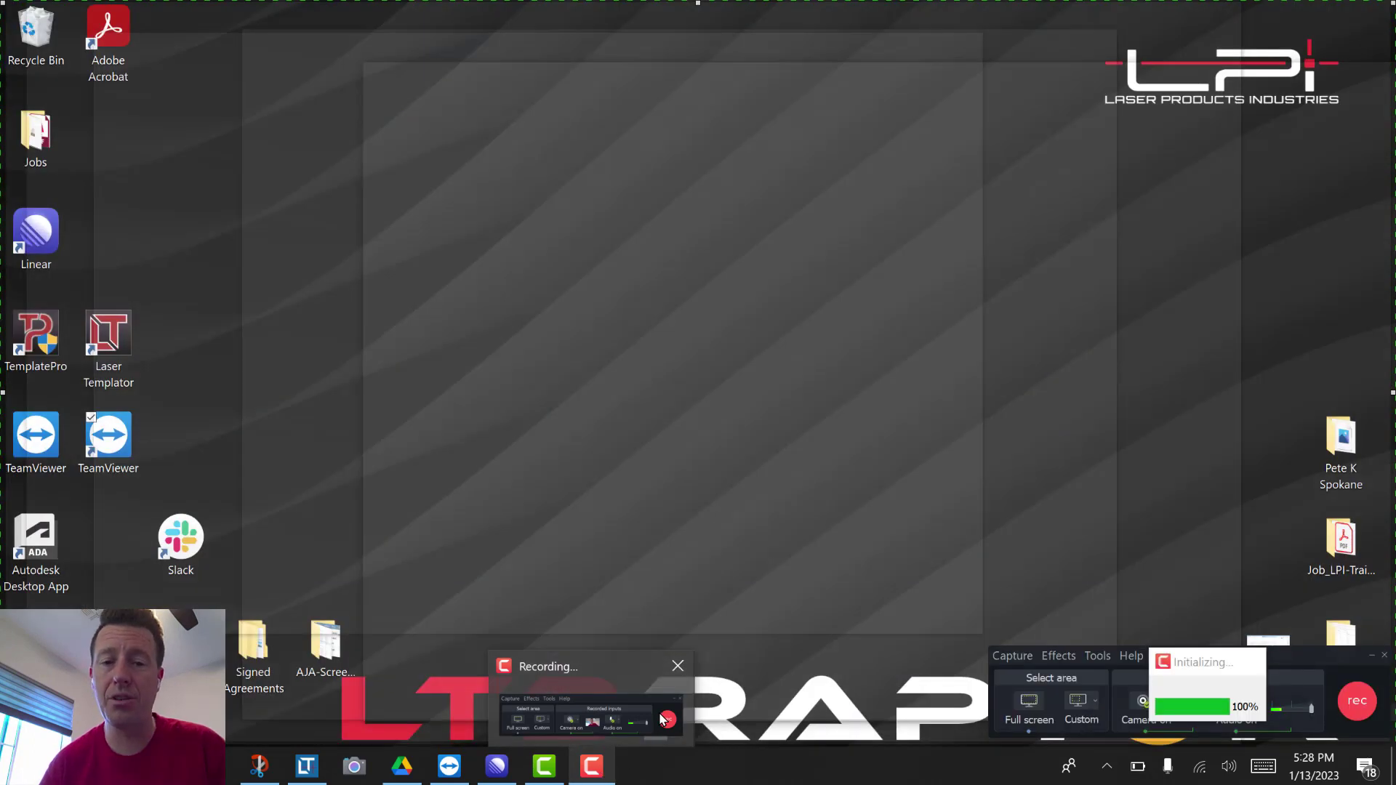